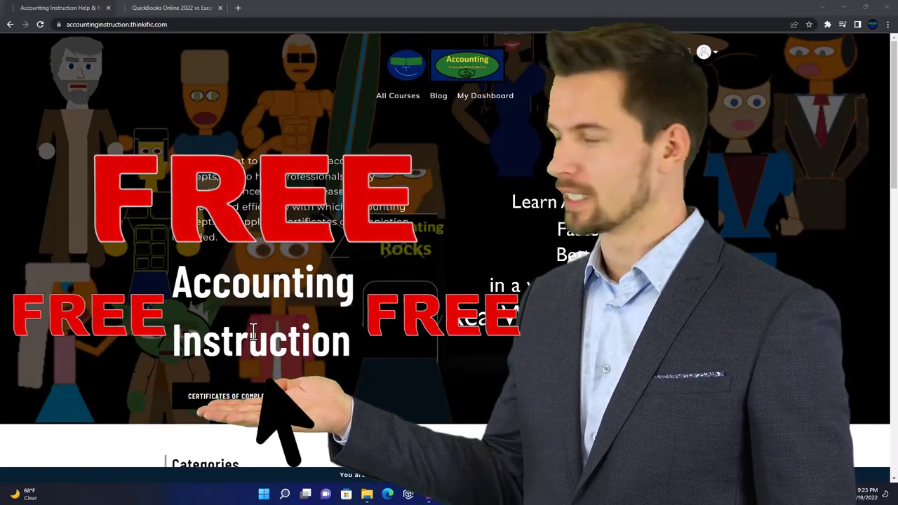
- Look through the Accounting Instruction site's course categories and the lesson sections of the QuickBooks Online 2022 course
{"action": "scroll", "coordinate": [121, 378], "scroll_direction": "down", "scroll_amount": 3}
{"action": "scroll", "coordinate": [124, 385], "scroll_direction": "down", "scroll_amount": 5}
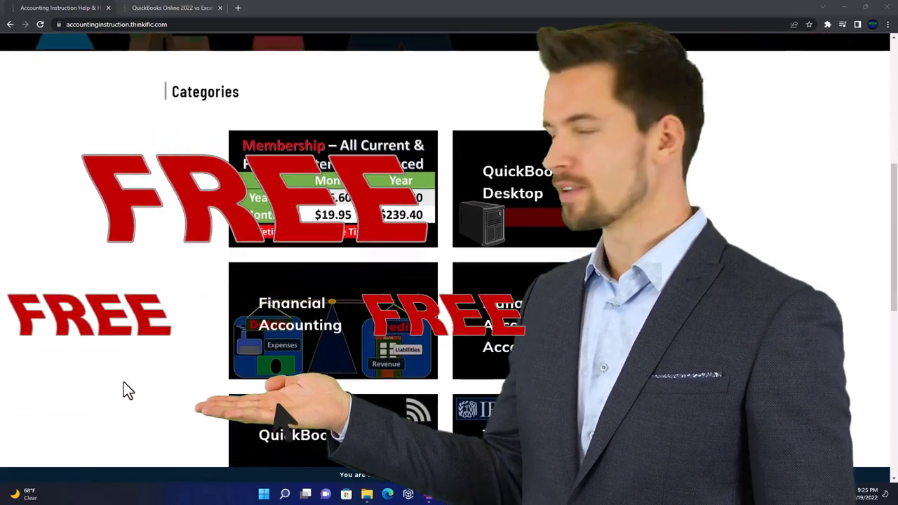
{"action": "scroll", "coordinate": [123, 390], "scroll_direction": "down", "scroll_amount": 6}
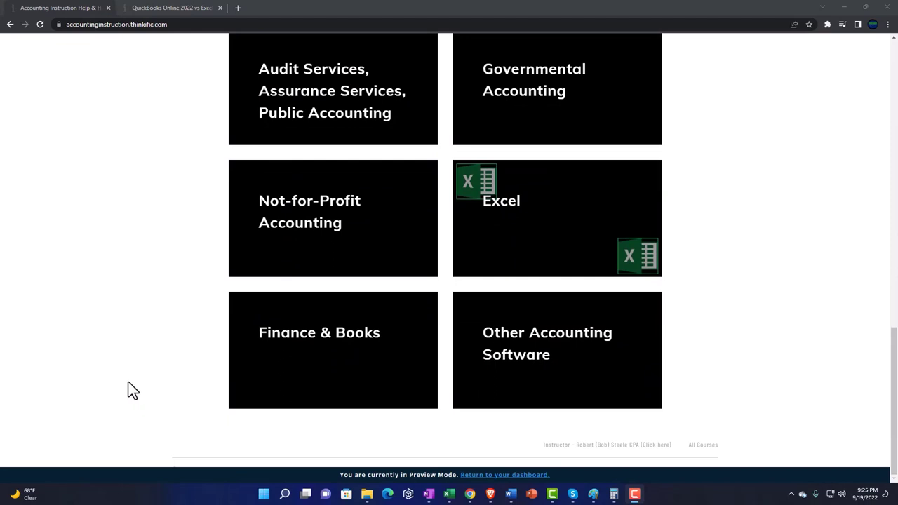
{"action": "left_click", "coordinate": [161, 9]}
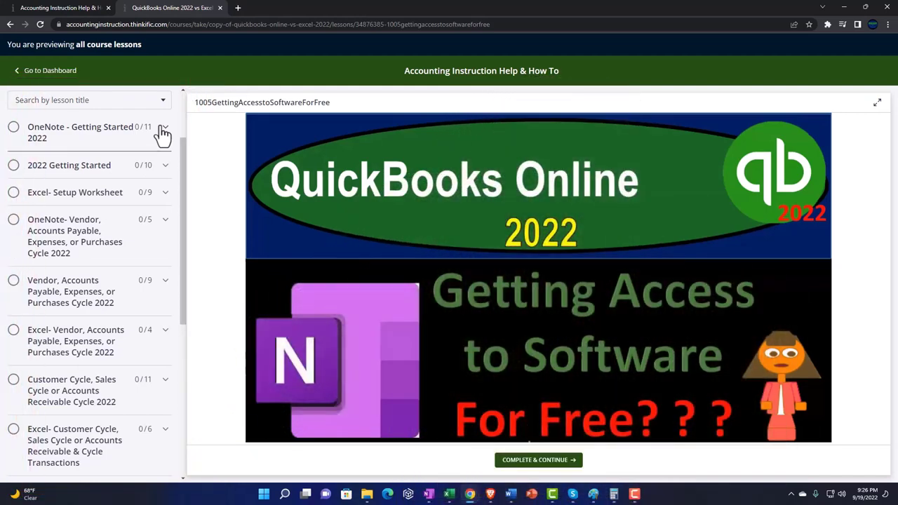
{"action": "left_click", "coordinate": [162, 132]}
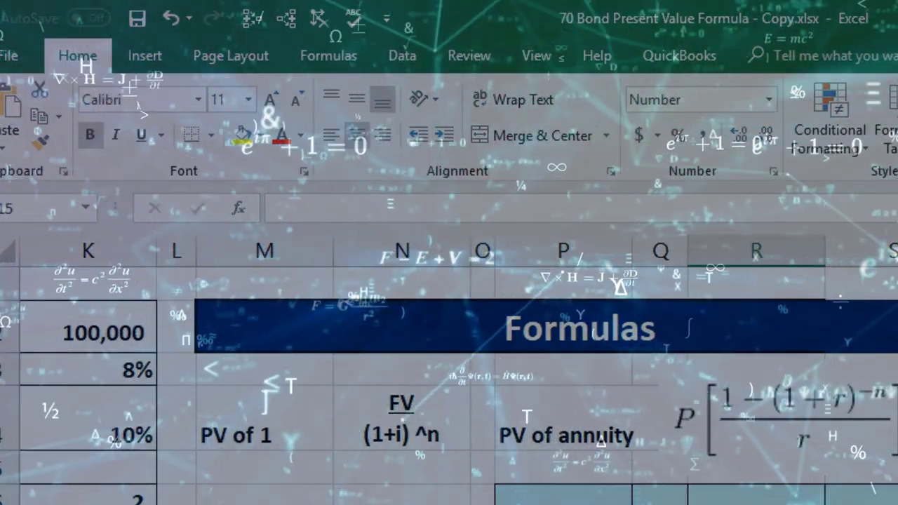
- Examine the bond's face amount, the FV/(1+i)^n formula for PV of 1, and the PV of annuity formula picture in the Excel worksheet
{"action": "scroll", "coordinate": [449, 378], "scroll_direction": "left", "scroll_amount": 1}
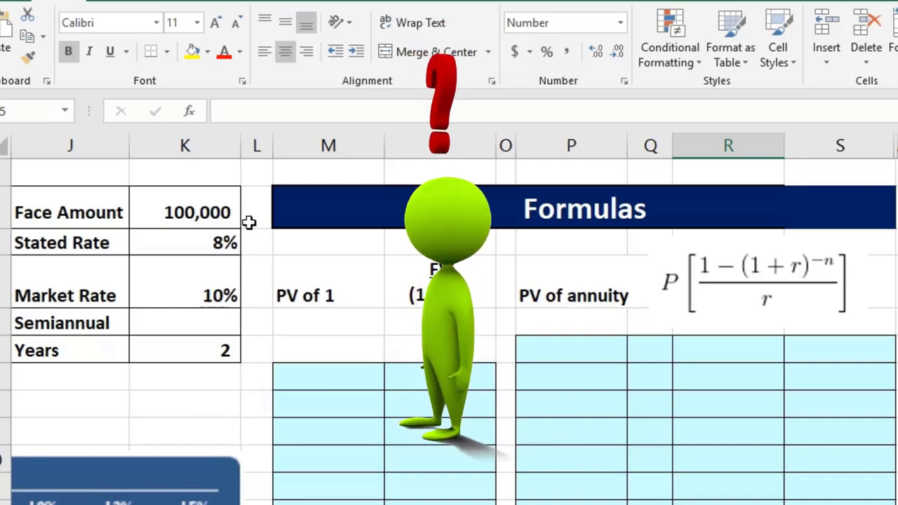
{"action": "left_click", "coordinate": [223, 214]}
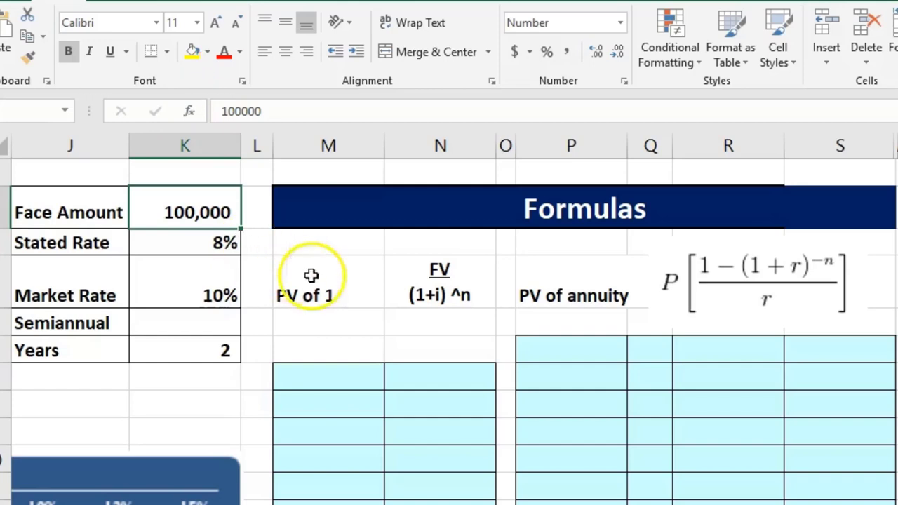
{"action": "left_click", "coordinate": [418, 293]}
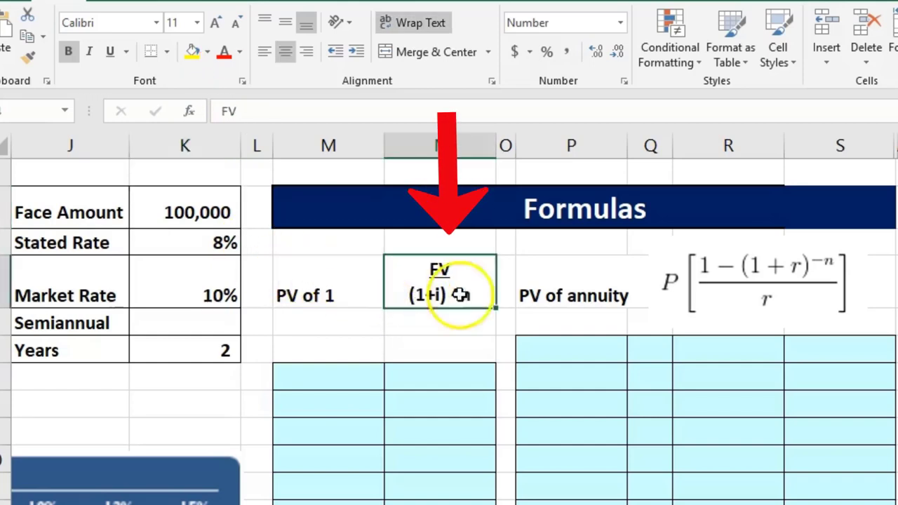
{"action": "left_click", "coordinate": [746, 300]}
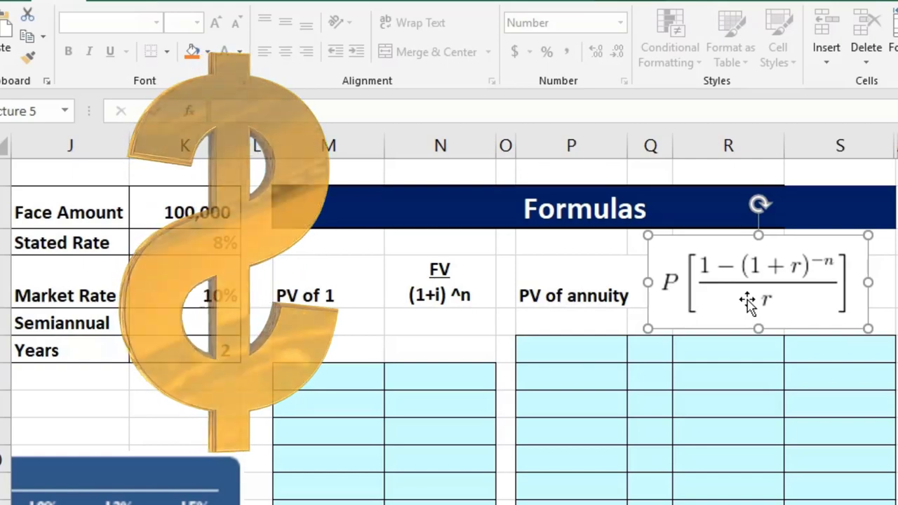
- Switch to Calculator and compute the bond's semiannual interest payment as 100000 × 0.08 / 2
{"action": "key", "text": "XF86Calculator"}
{"action": "left_click", "coordinate": [595, 464]}
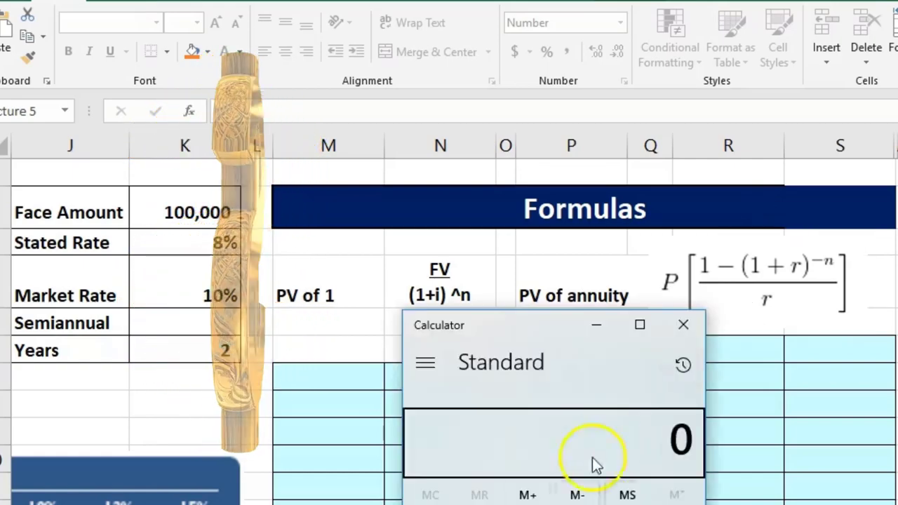
{"action": "type", "text": "400"}
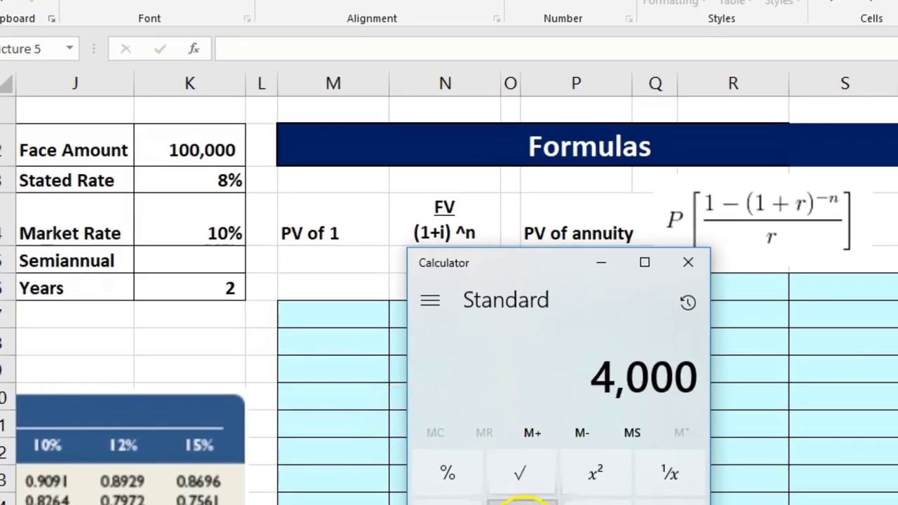
{"action": "left_click", "coordinate": [519, 499]}
{"action": "type", "text": "100"}
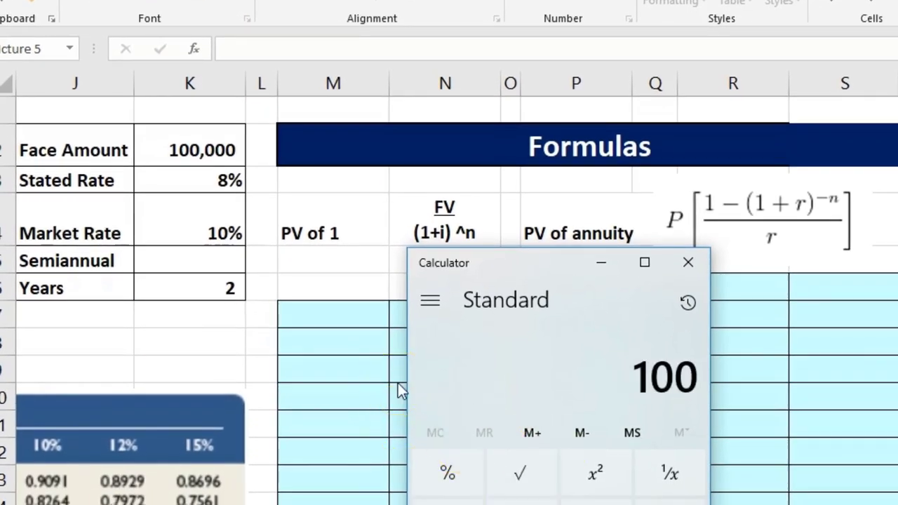
{"action": "type", "text": "000 × 0."}
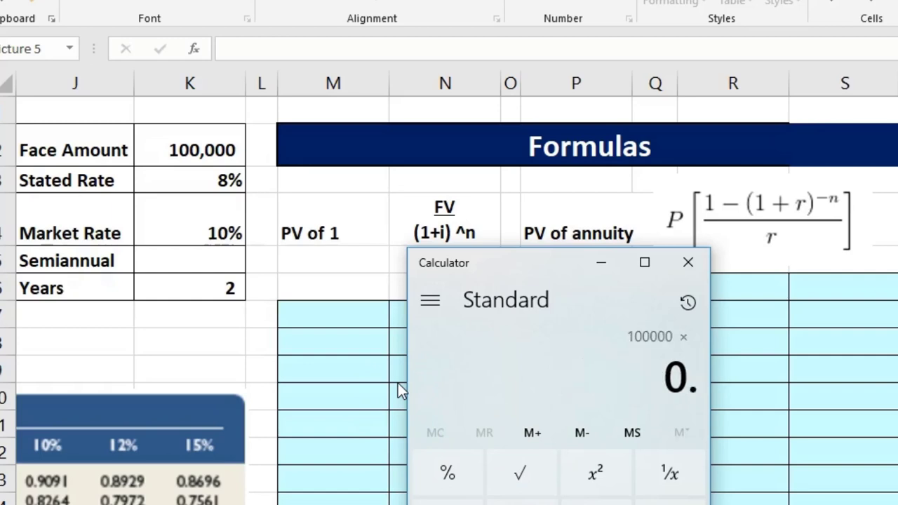
{"action": "type", "text": "08"}
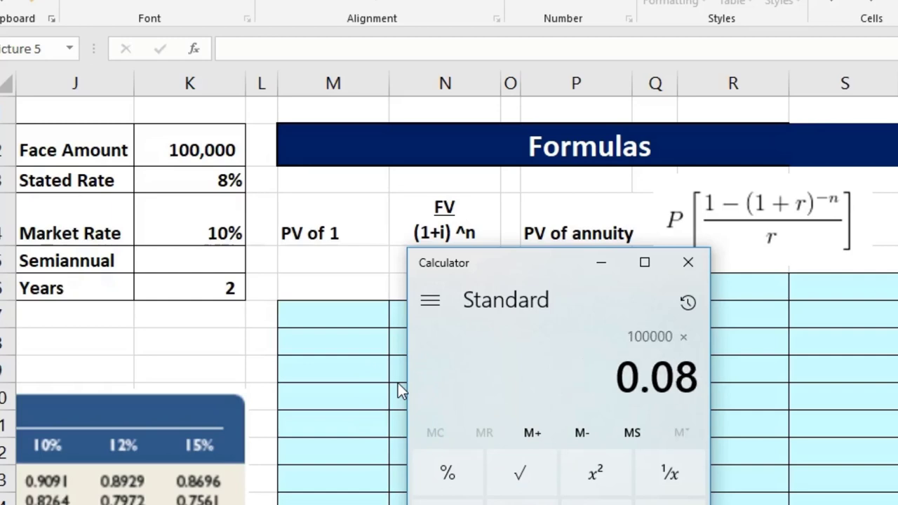
{"action": "key", "text": "slash"}
{"action": "type", "text": "2"}
{"action": "key", "text": "Return"}
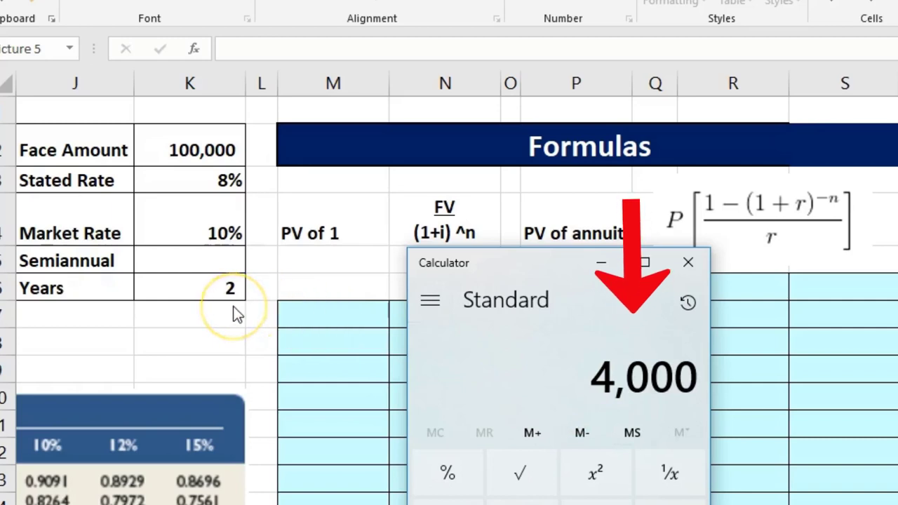
- Total the bond's cash flows by multiplying the interest payment by 4 and adding 100,000, and close Calculator
{"action": "key", "text": "asterisk"}
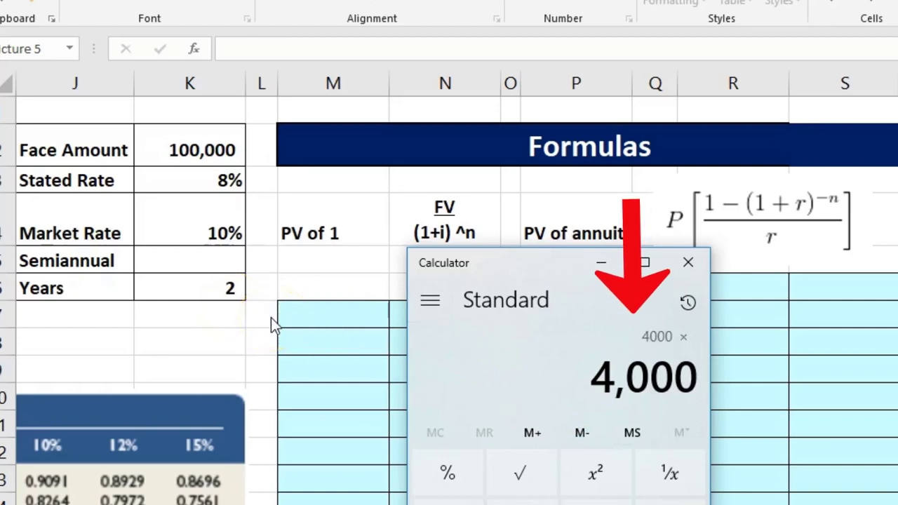
{"action": "type", "text": "4"}
{"action": "key", "text": "Return"}
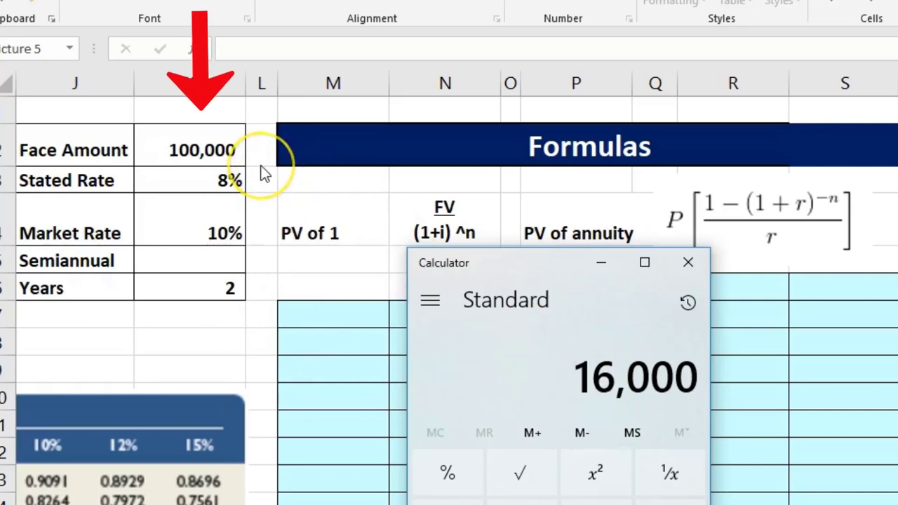
{"action": "key", "text": "plus"}
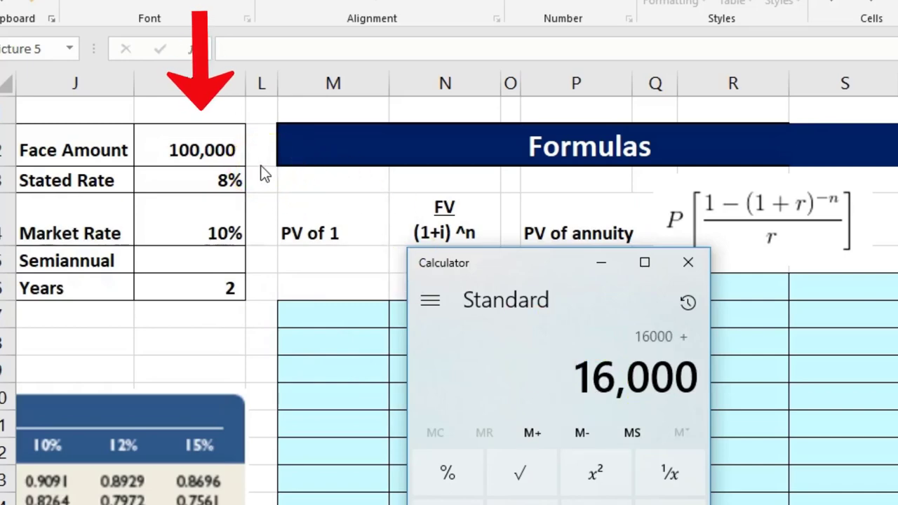
{"action": "type", "text": "100,000"}
{"action": "key", "text": "Return"}
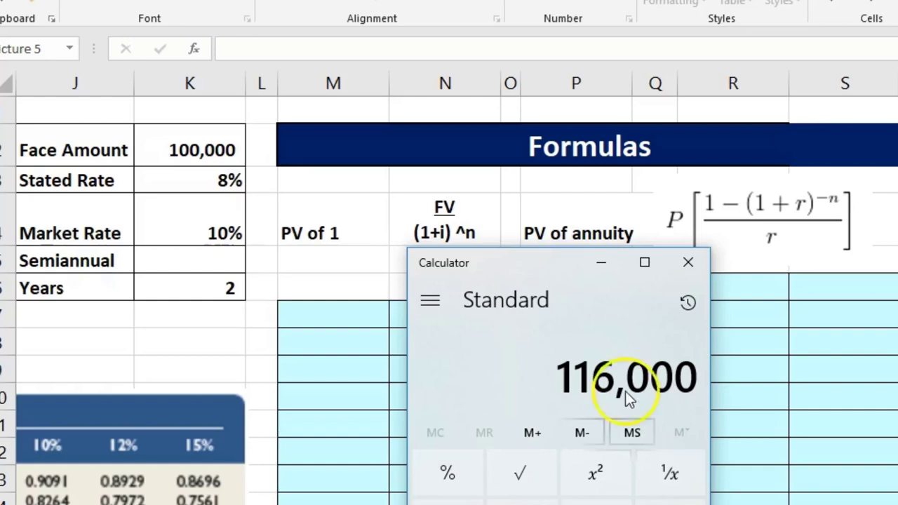
{"action": "left_click", "coordinate": [688, 262]}
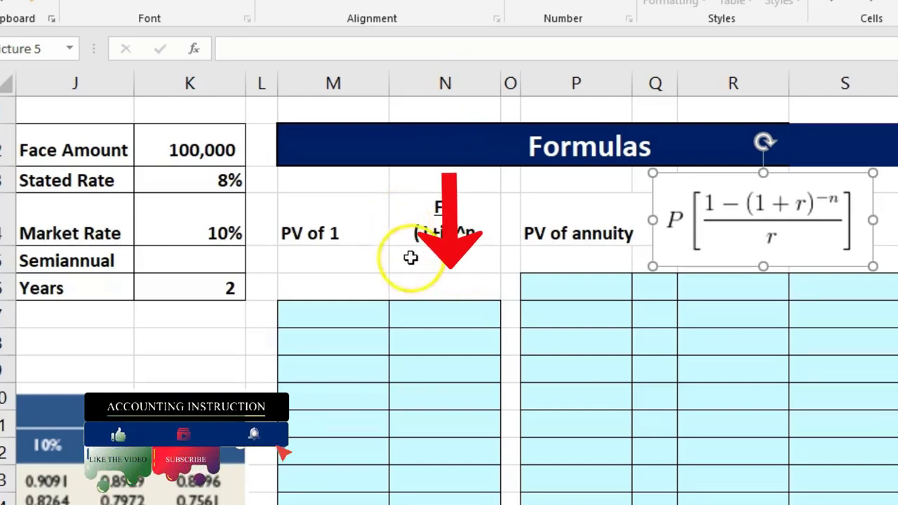
- Enter the future value 100000 in cell N7 as the numerator of the PV of 1 formula
{"action": "left_click", "coordinate": [427, 310]}
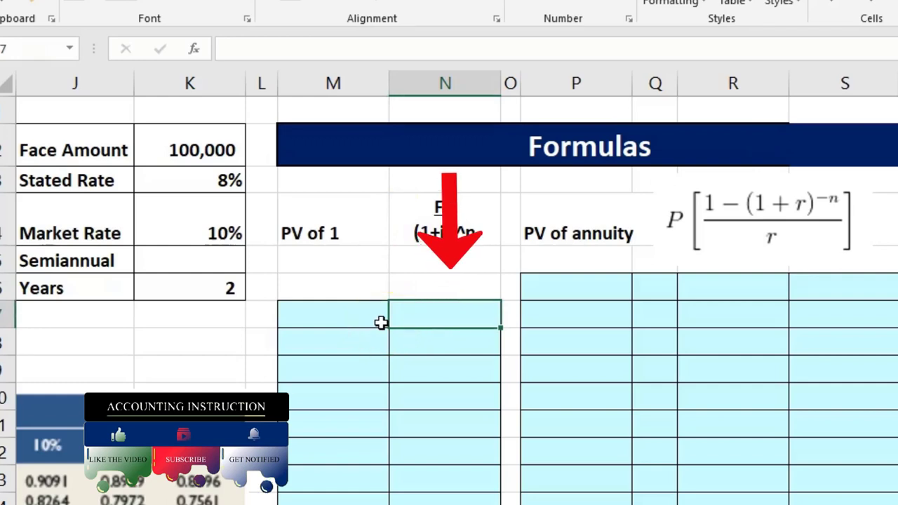
{"action": "type", "text": "100000"}
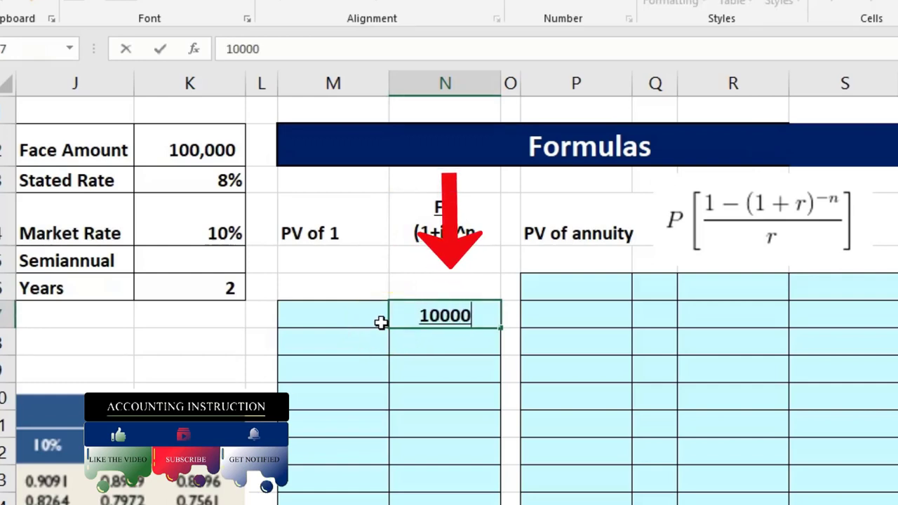
{"action": "key", "text": "Return"}
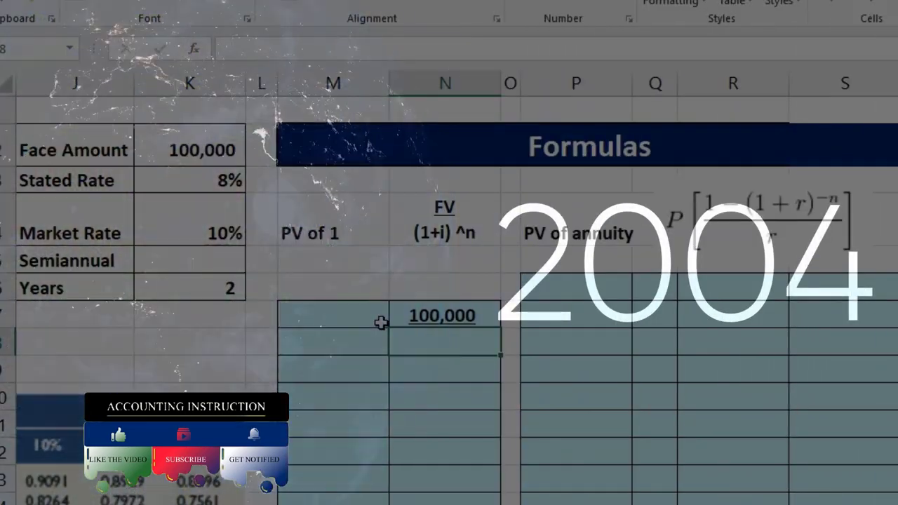
- Enter the denominator (1+.05)^4 in cell N8, beneath the future value
{"action": "left_click", "coordinate": [260, 188]}
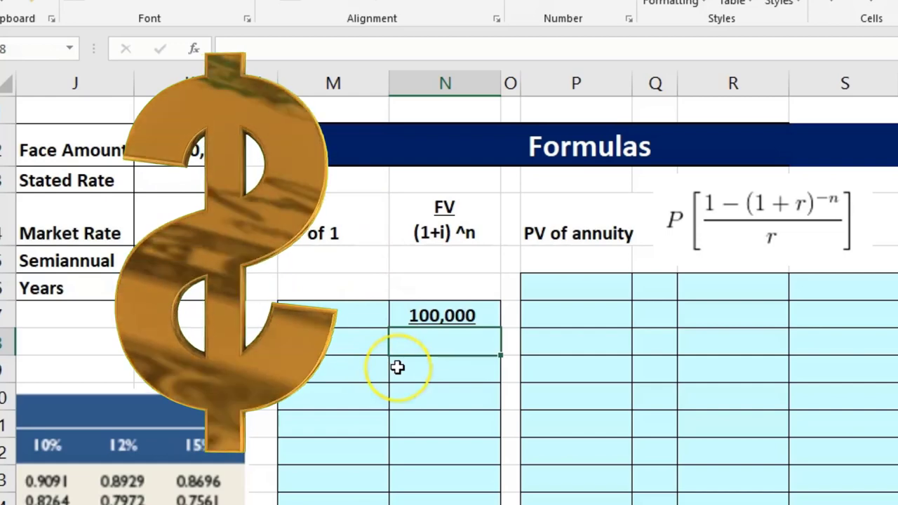
{"action": "type", "text": "(1+."}
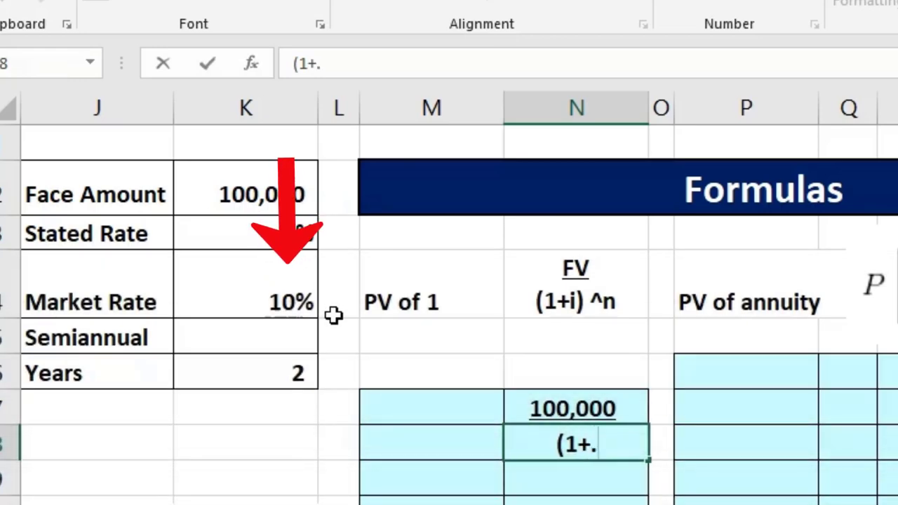
{"action": "type", "text": "05"}
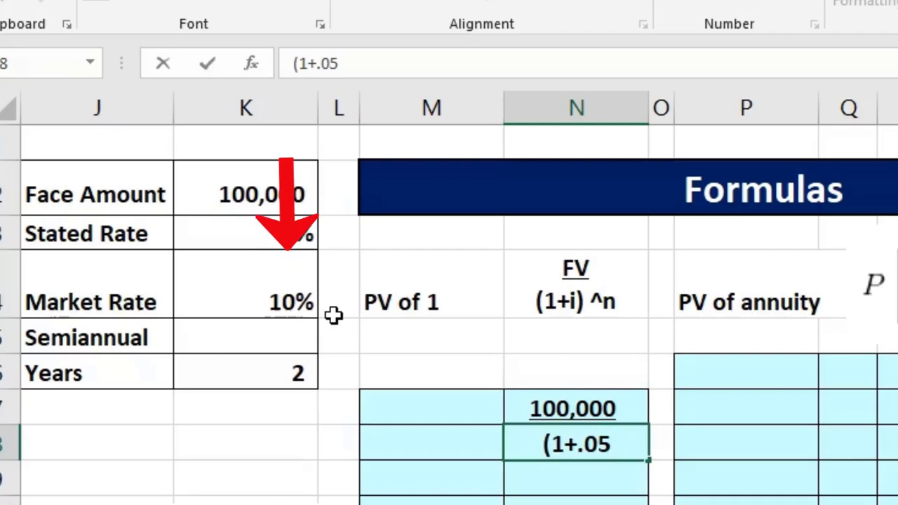
{"action": "type", "text": ")"}
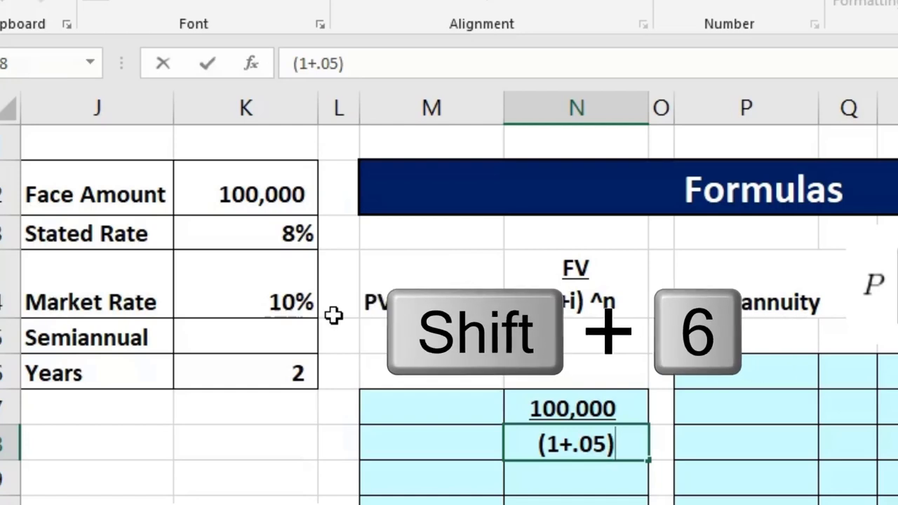
{"action": "type", "text": "^"}
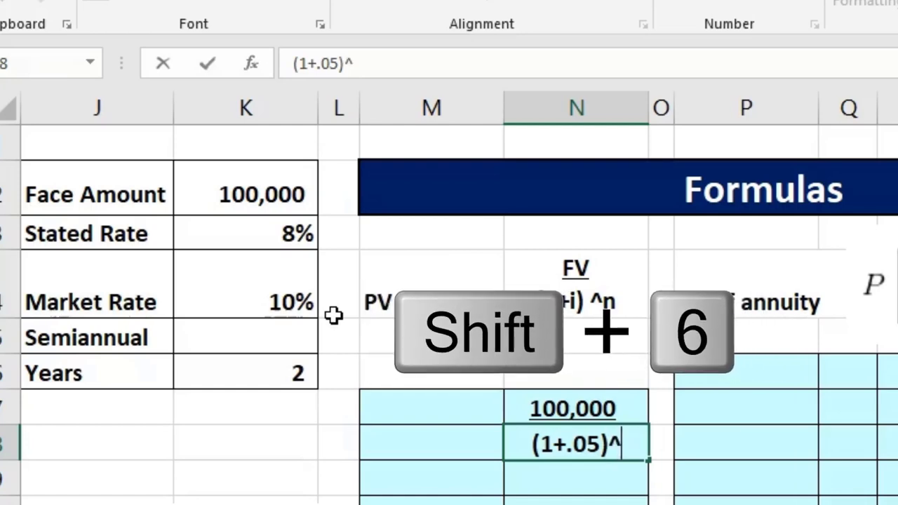
{"action": "type", "text": "4"}
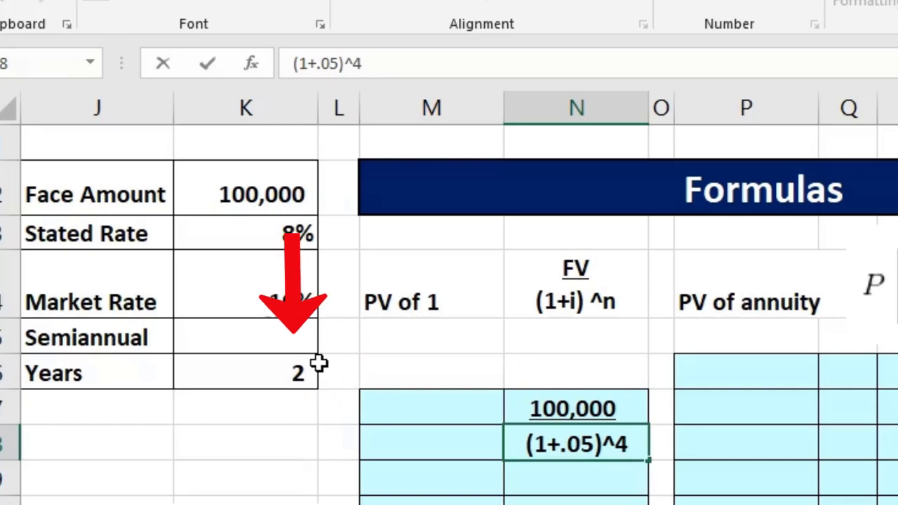
{"action": "key", "text": "Return"}
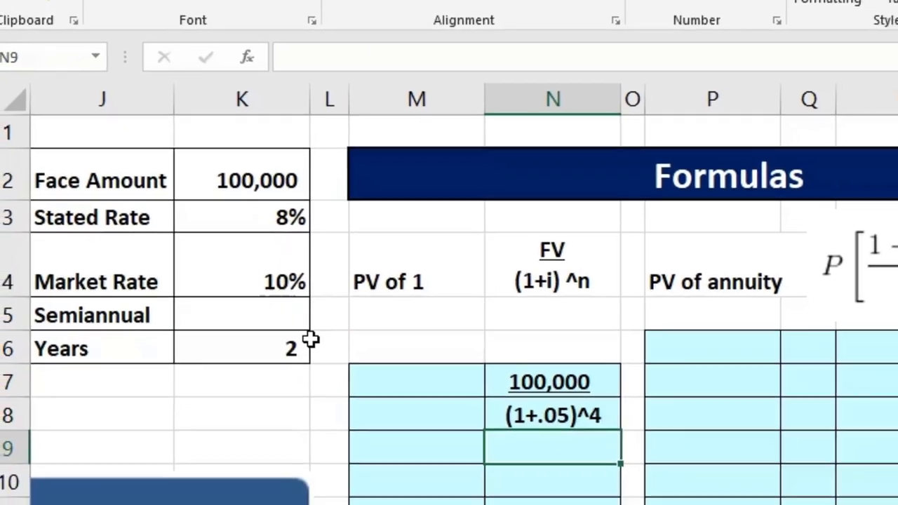
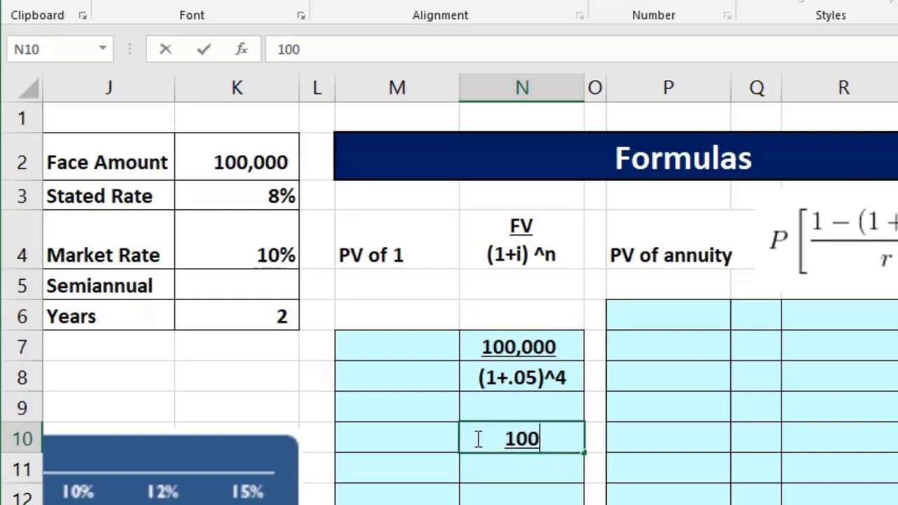
- Write the simplified fraction below the first one, with 100,000 in cell N10 and 1.05^4 in cell N11
{"action": "key", "text": "Return"}
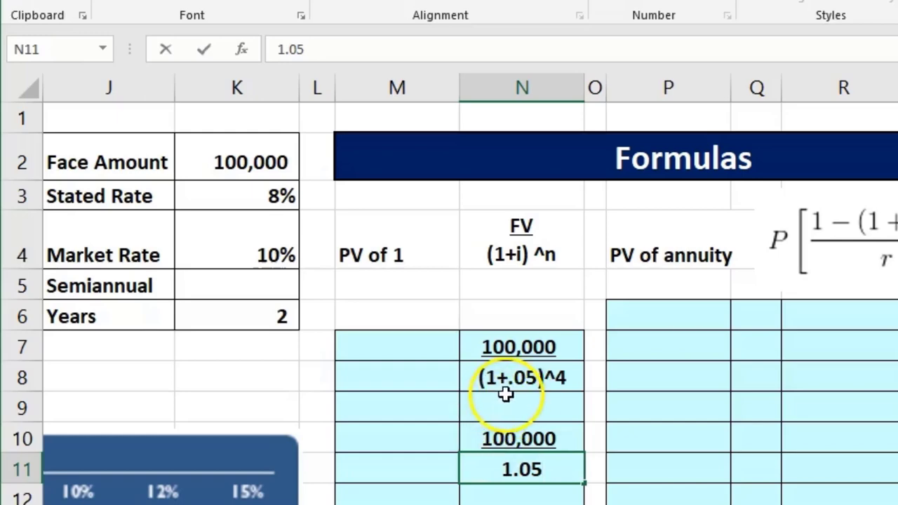
{"action": "type", "text": "1.05"}
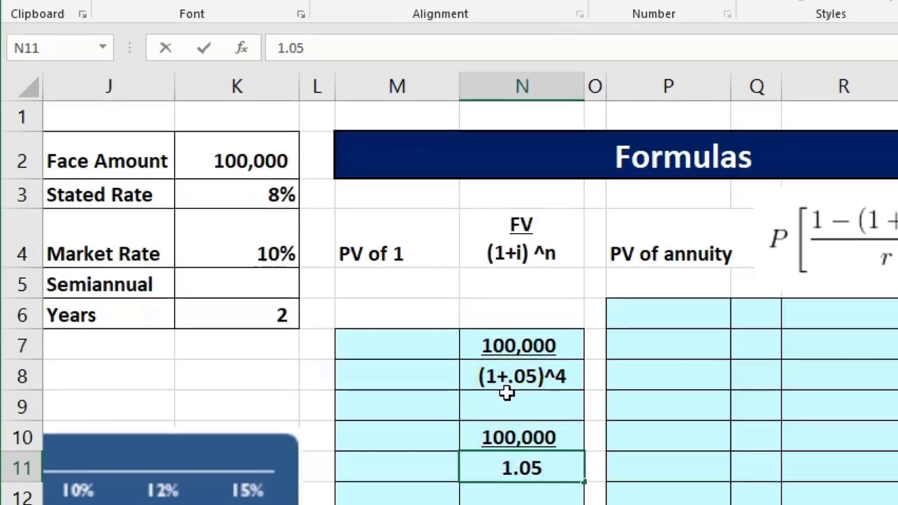
{"action": "type", "text": "^4"}
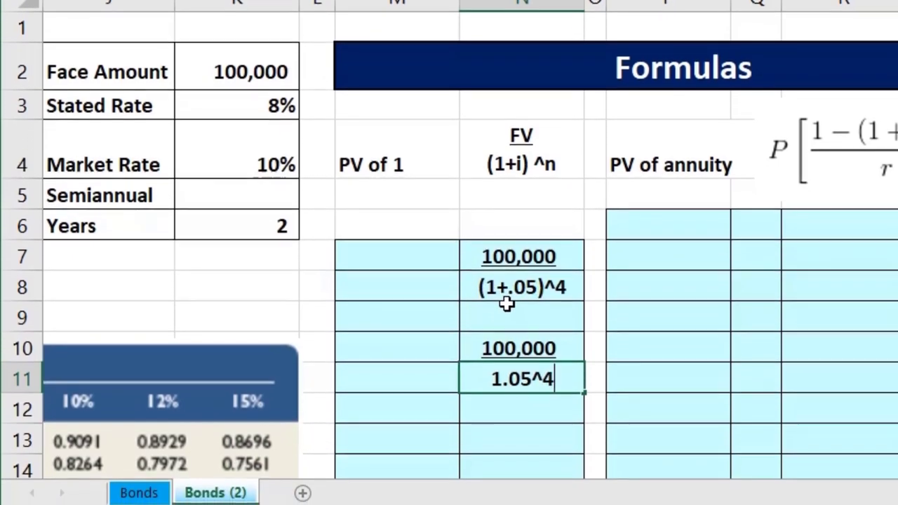
{"action": "key", "text": "Return"}
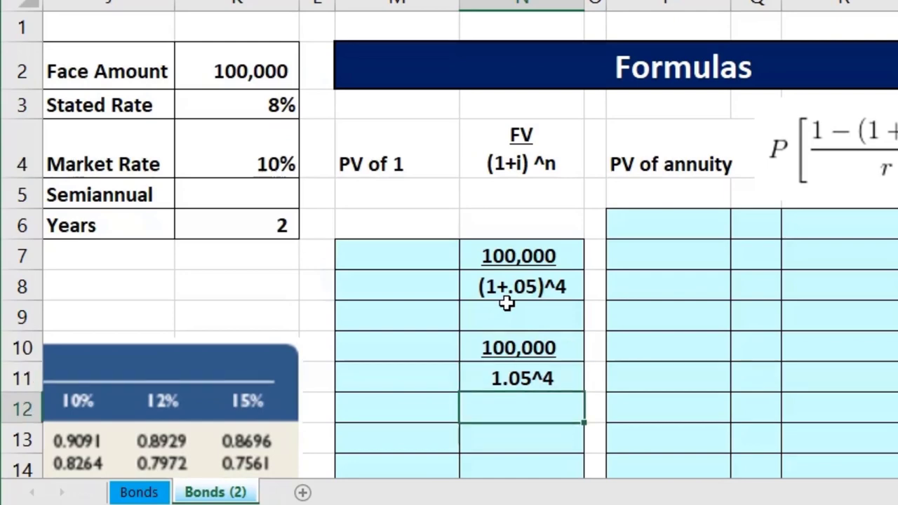
{"action": "key", "text": "Return"}
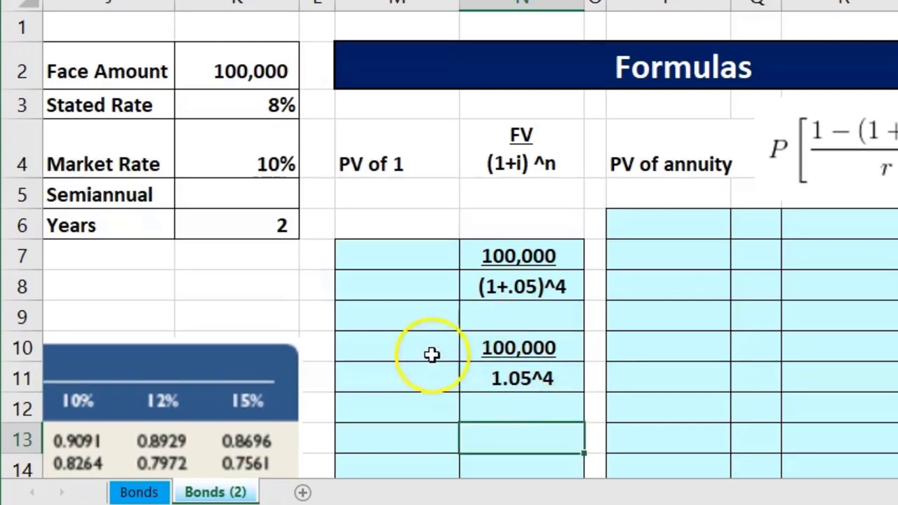
- Add a third fraction below the second one, with 100,000 in cell N13 and the formula =1.05^4 in N14
{"action": "type", "text": "100,00"}
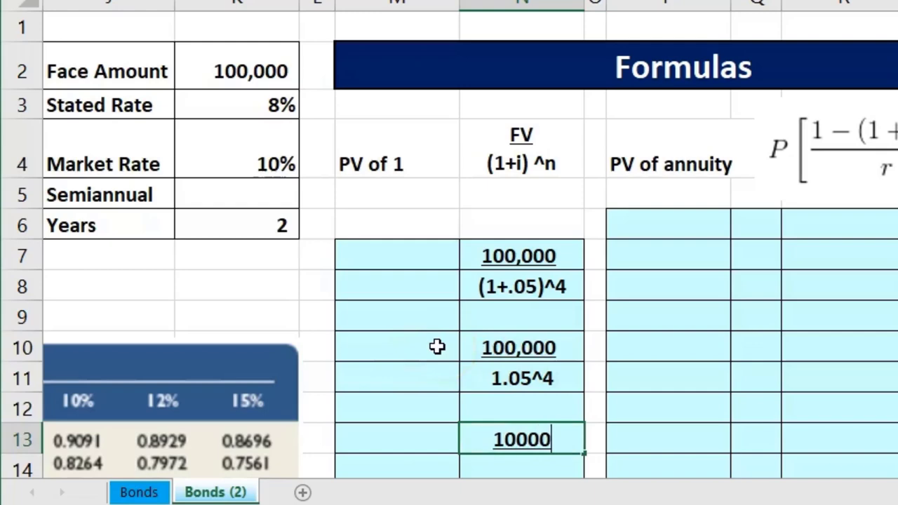
{"action": "type", "text": "0"}
{"action": "key", "text": "Return"}
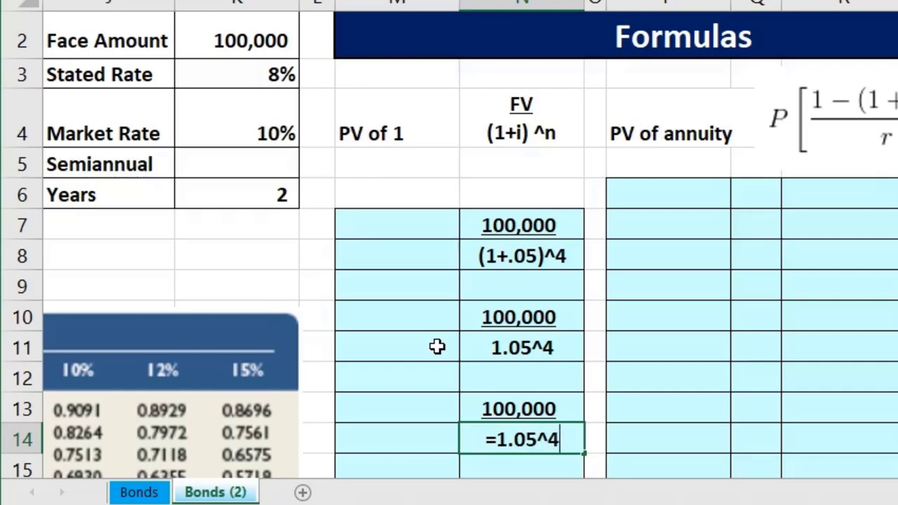
{"action": "key", "text": "Return"}
{"action": "left_click", "coordinate": [475, 379]}
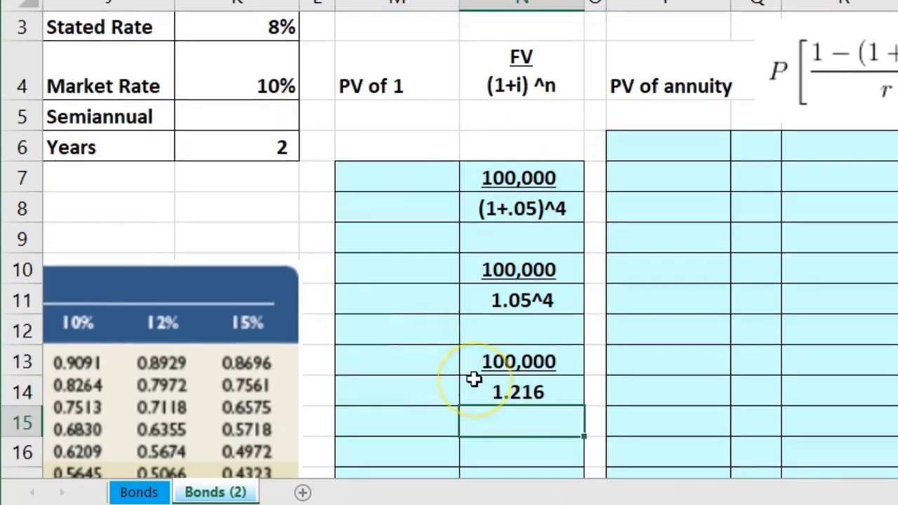
- Calculate the present value in cell N16 by dividing N13 by N14
{"action": "key", "text": "Down"}
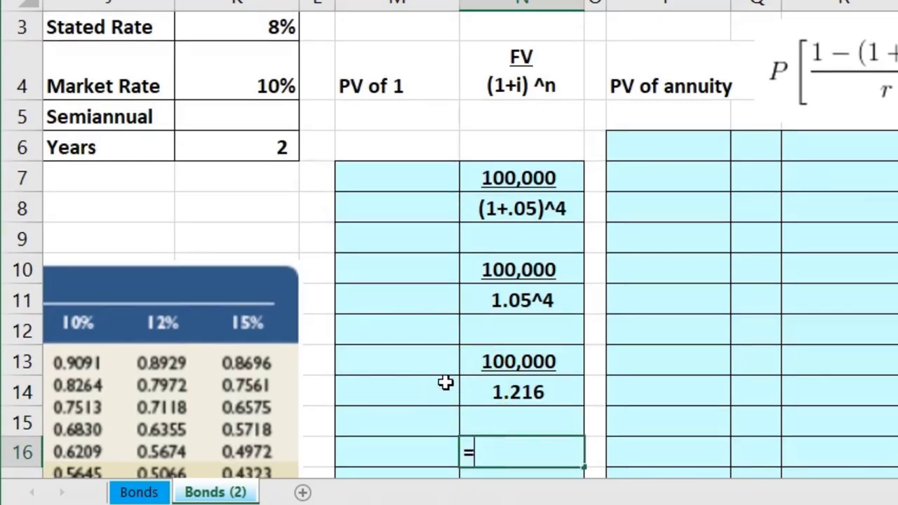
{"action": "type", "text": "="}
{"action": "key", "text": "Up"}
{"action": "key", "text": "Up"}
{"action": "key", "text": "Up"}
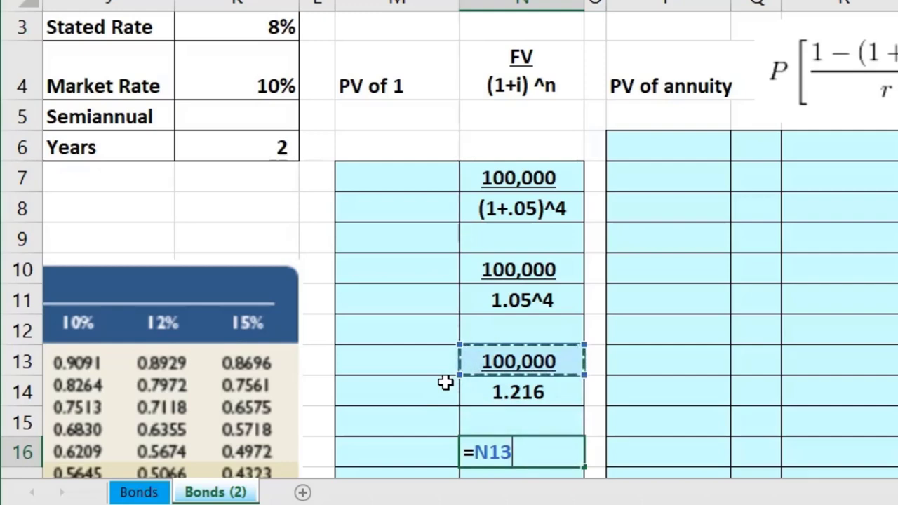
{"action": "type", "text": "/"}
{"action": "key", "text": "Up"}
{"action": "key", "text": "Up"}
{"action": "key", "text": "Return"}
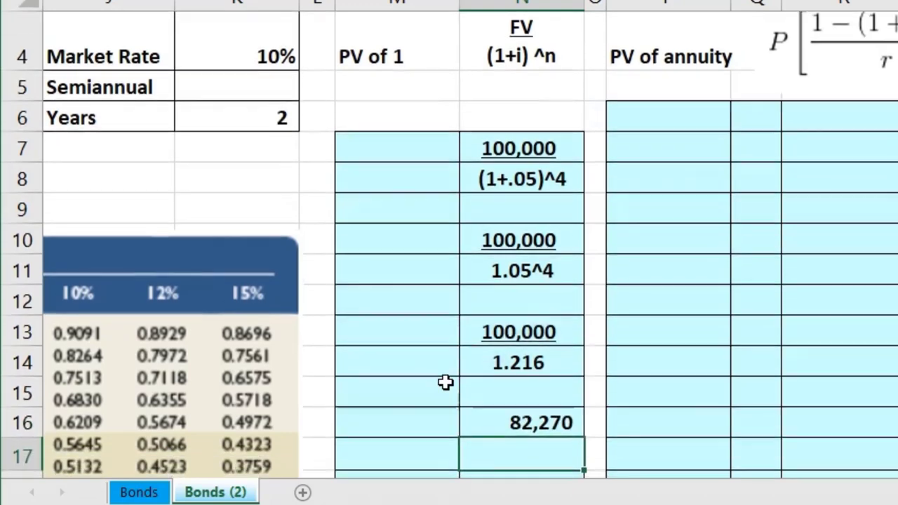
- Review the worked PV of 1 fractions and the result in column N against the bond's face amount
{"action": "left_click", "coordinate": [508, 210]}
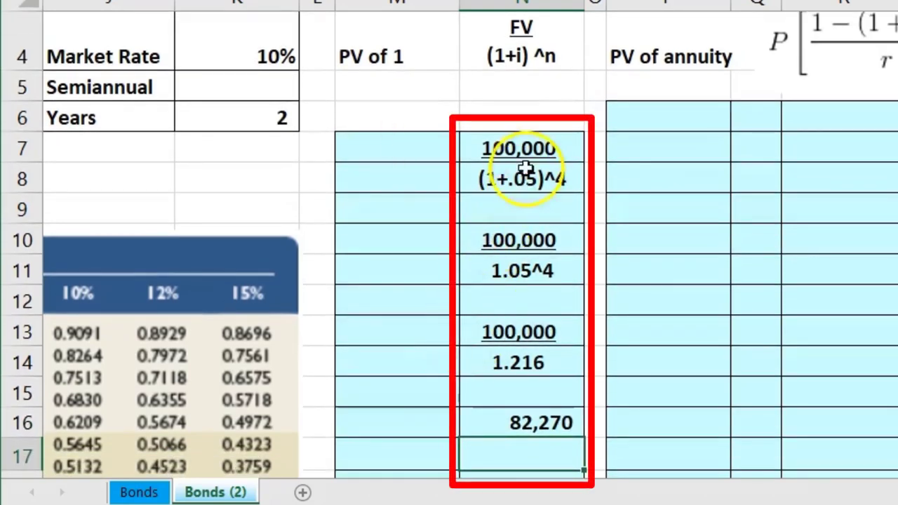
{"action": "left_click_drag", "start_coordinate": [526, 151], "coordinate": [519, 181]}
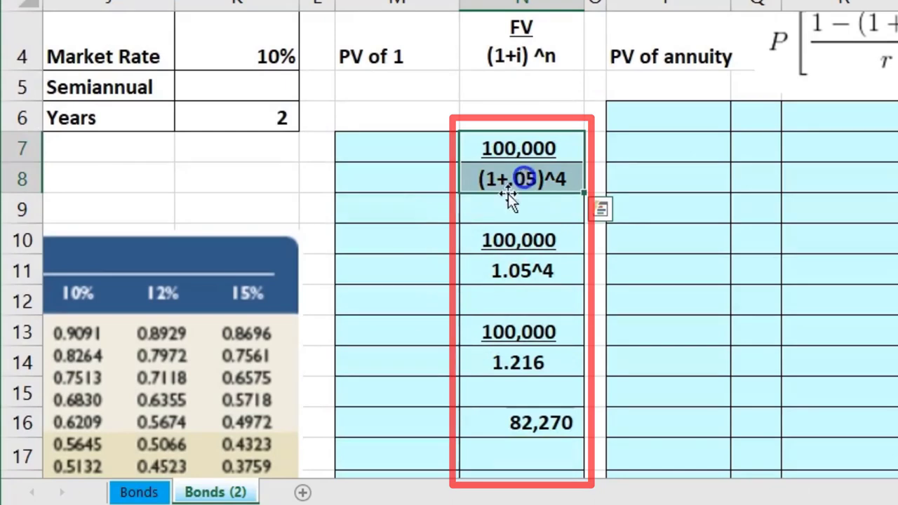
{"action": "left_click", "coordinate": [438, 249]}
{"action": "left_click", "coordinate": [423, 329]}
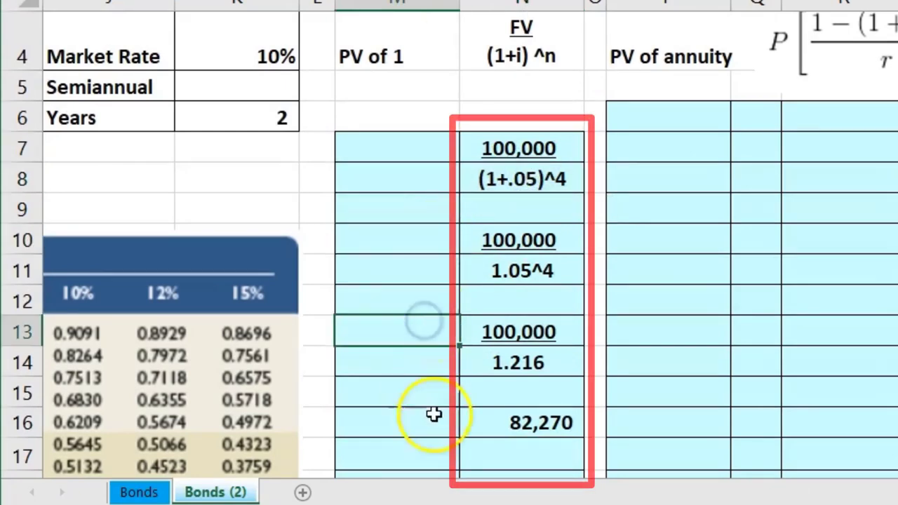
{"action": "left_click", "coordinate": [506, 430]}
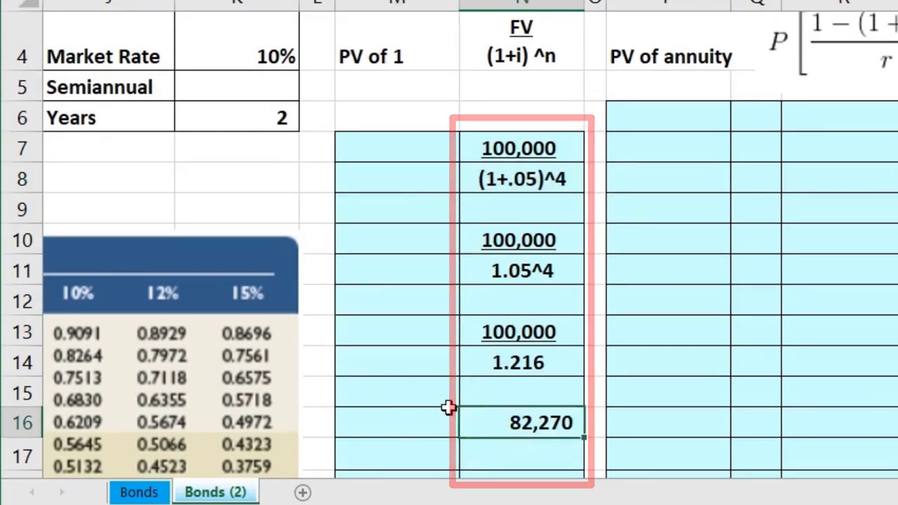
{"action": "scroll", "coordinate": [414, 336], "scroll_direction": "up", "scroll_amount": 1}
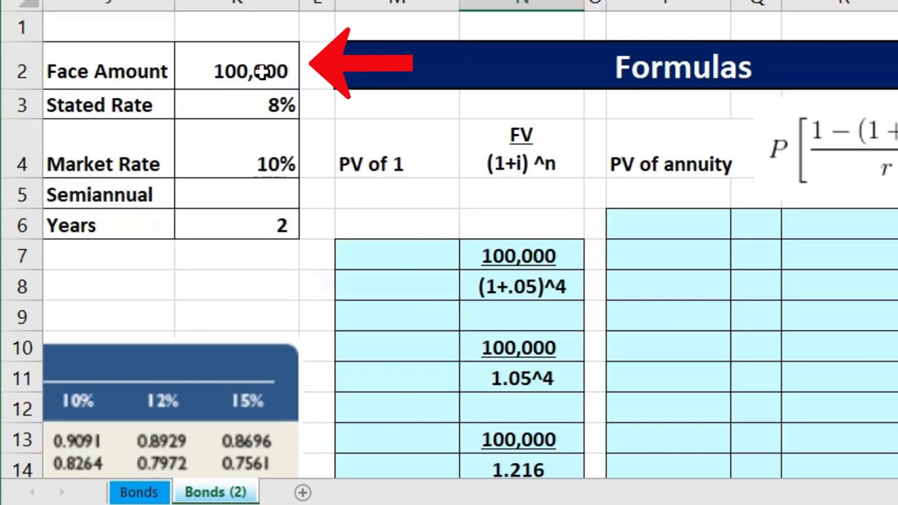
{"action": "scroll", "coordinate": [383, 203], "scroll_direction": "down", "scroll_amount": 1}
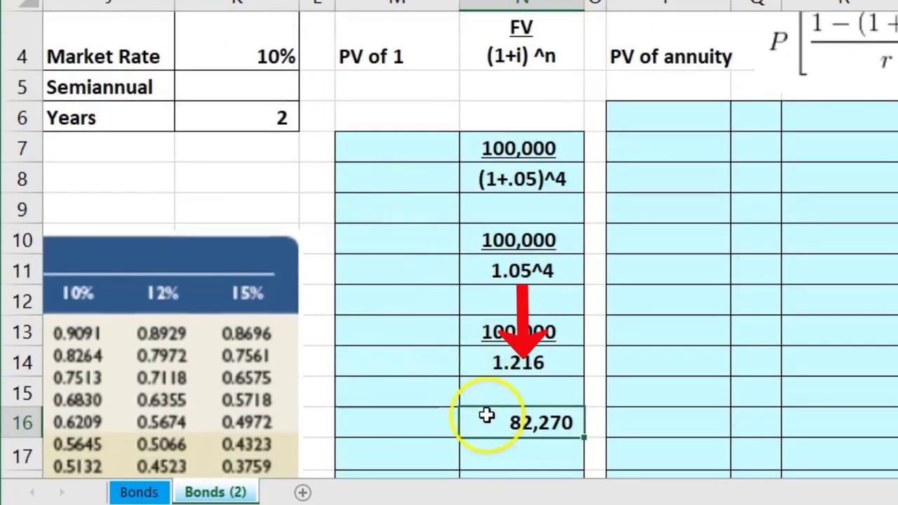
- Label the result with PV in cell M16
{"action": "left_click", "coordinate": [437, 418]}
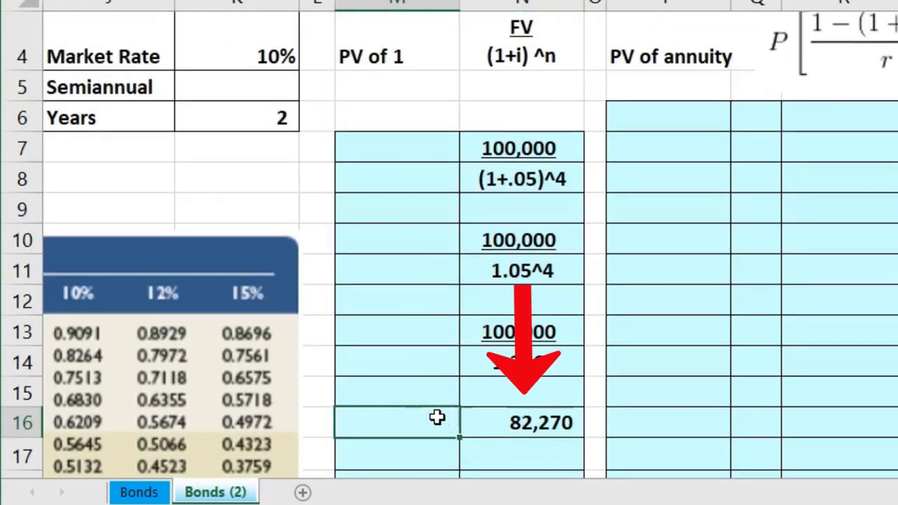
{"action": "type", "text": "PV"}
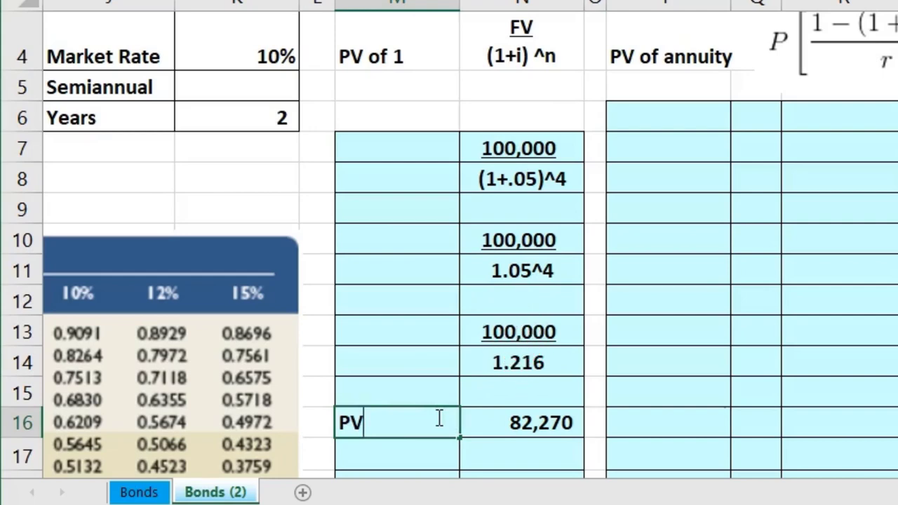
{"action": "left_click", "coordinate": [430, 381]}
- Work out the PV of 1 in a single cell, M7, with the formula =100000/((1+0.05)^4)
{"action": "scroll", "coordinate": [437, 363], "scroll_direction": "up", "scroll_amount": 1}
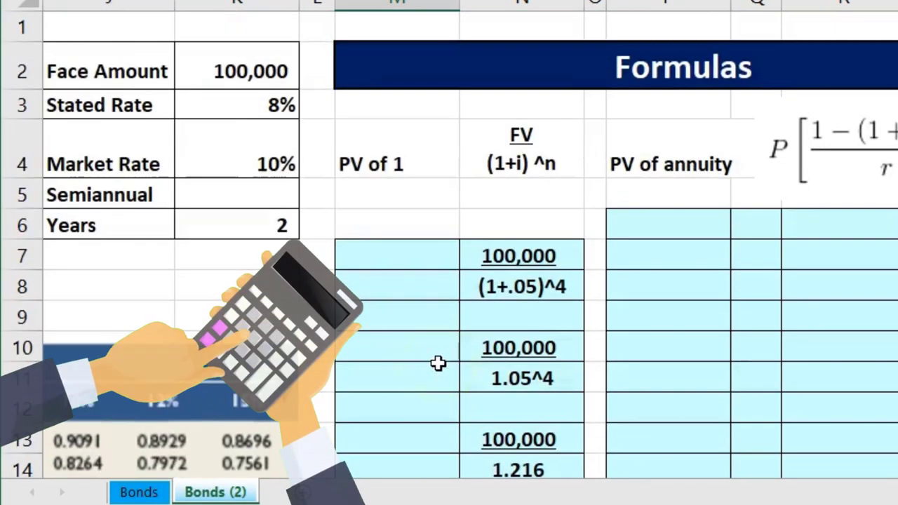
{"action": "left_click", "coordinate": [348, 254]}
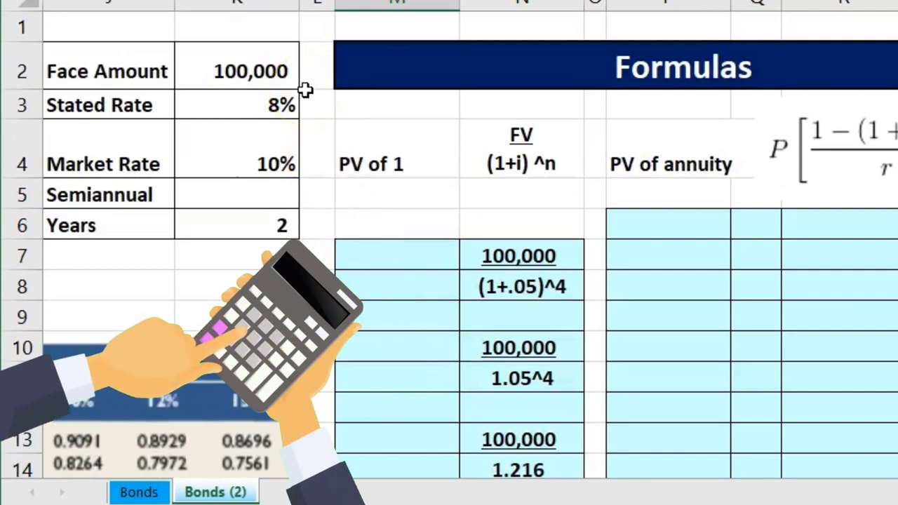
{"action": "left_click", "coordinate": [788, 173]}
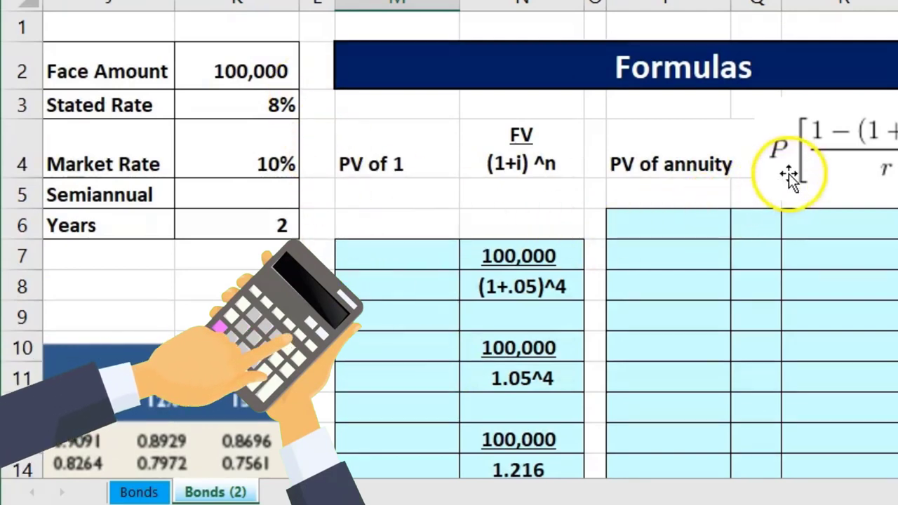
{"action": "left_click", "coordinate": [775, 273]}
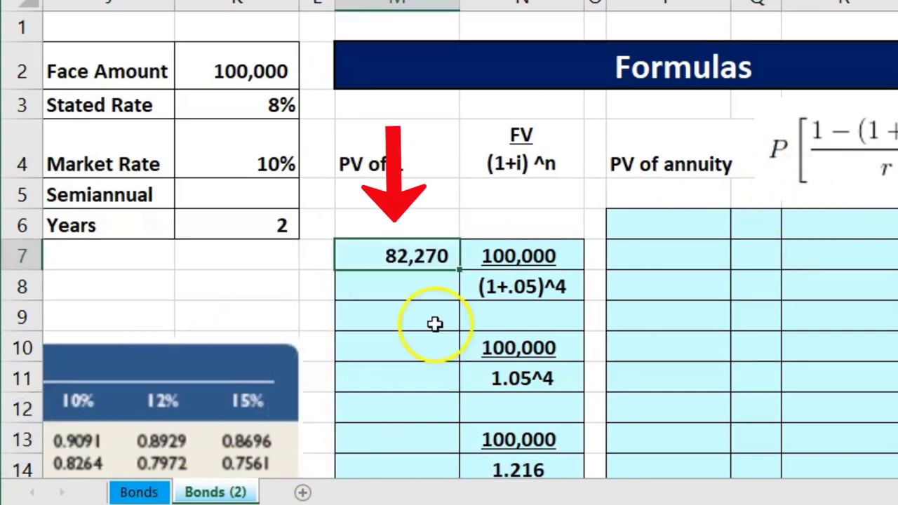
{"action": "double_click", "coordinate": [397, 257]}
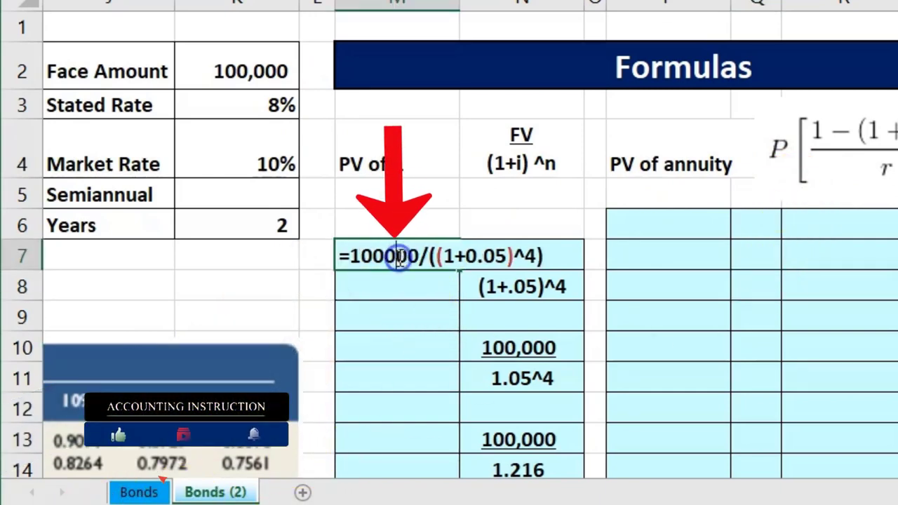
{"action": "left_click", "coordinate": [551, 257]}
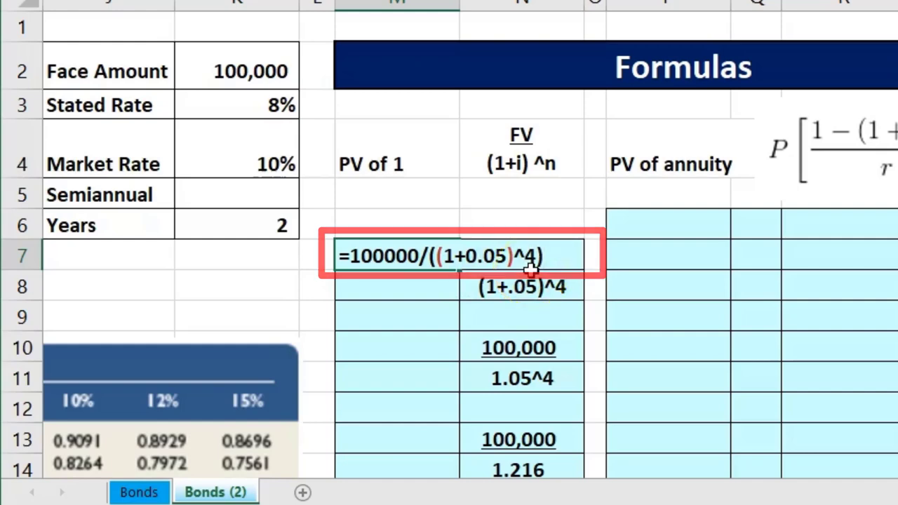
{"action": "key", "text": "Return"}
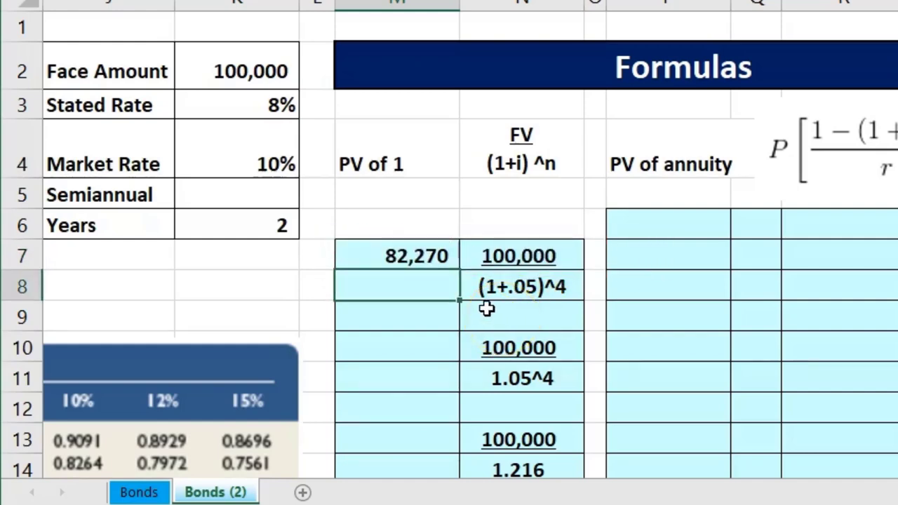
- Compare the fractions in column N with the one-cell formula in M7, and clear M7
{"action": "left_click", "coordinate": [497, 286]}
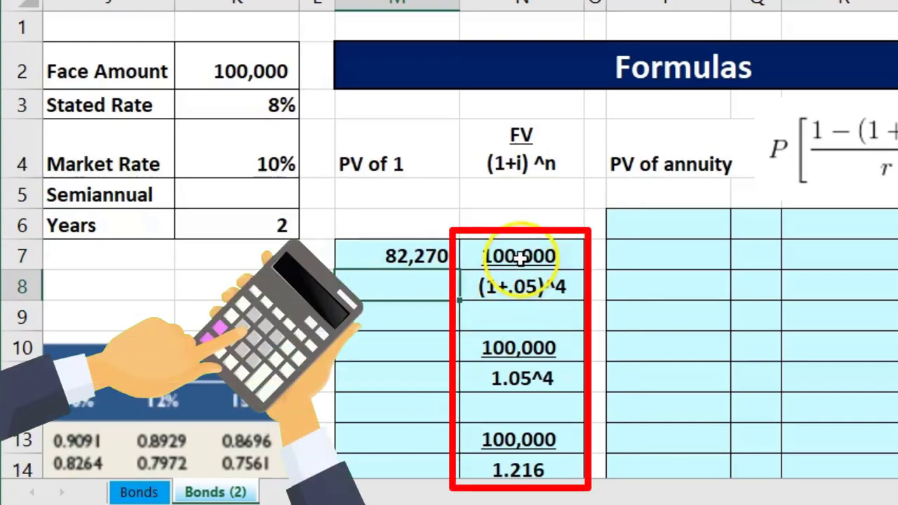
{"action": "left_click_drag", "start_coordinate": [553, 338], "coordinate": [527, 367]}
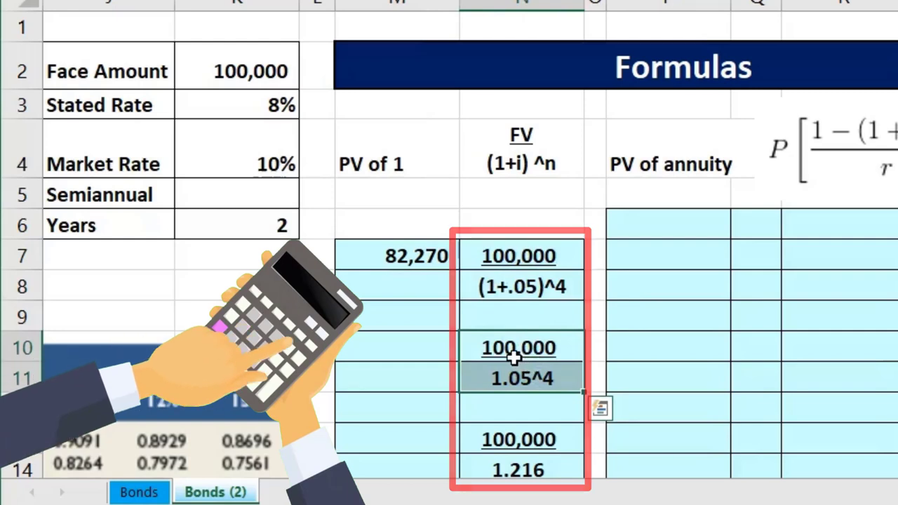
{"action": "left_click", "coordinate": [421, 258]}
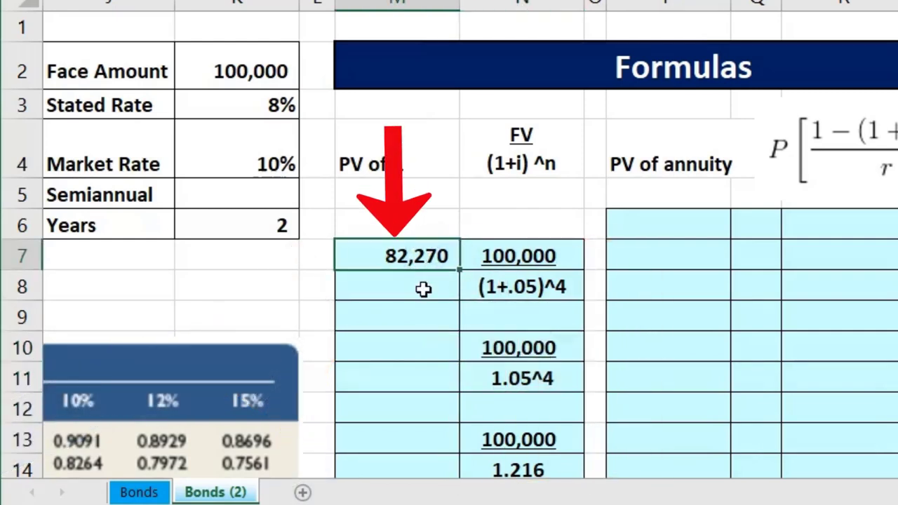
{"action": "key", "text": "Delete"}
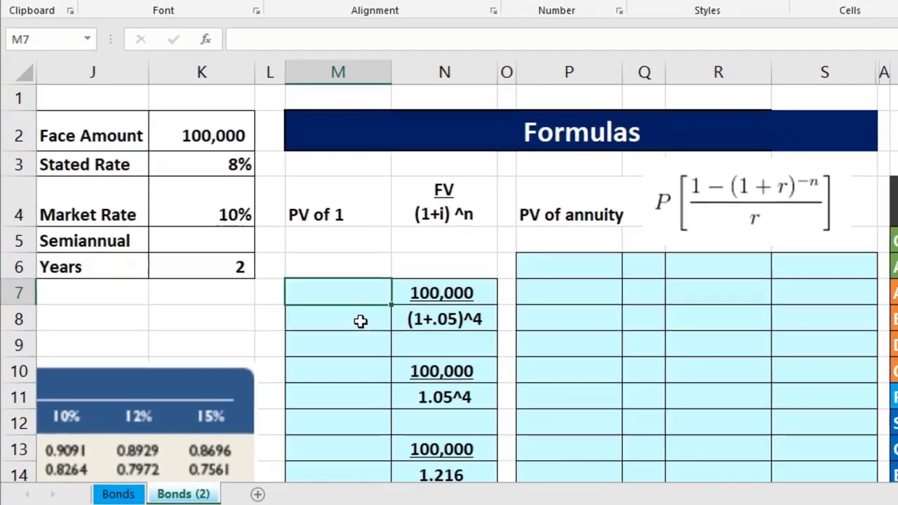
- Switch to Calculator and work out the semiannual interest payment by multiplying 100,000 by 0.08 and dividing by 2
{"action": "key", "text": "XF86Calculator"}
{"action": "left_click", "coordinate": [444, 449]}
{"action": "left_click", "coordinate": [509, 491]}
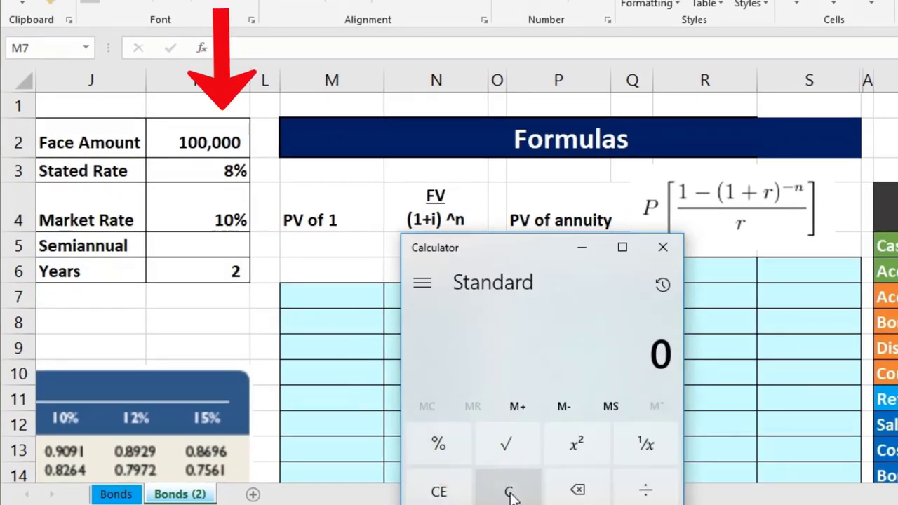
{"action": "type", "text": "1000000"}
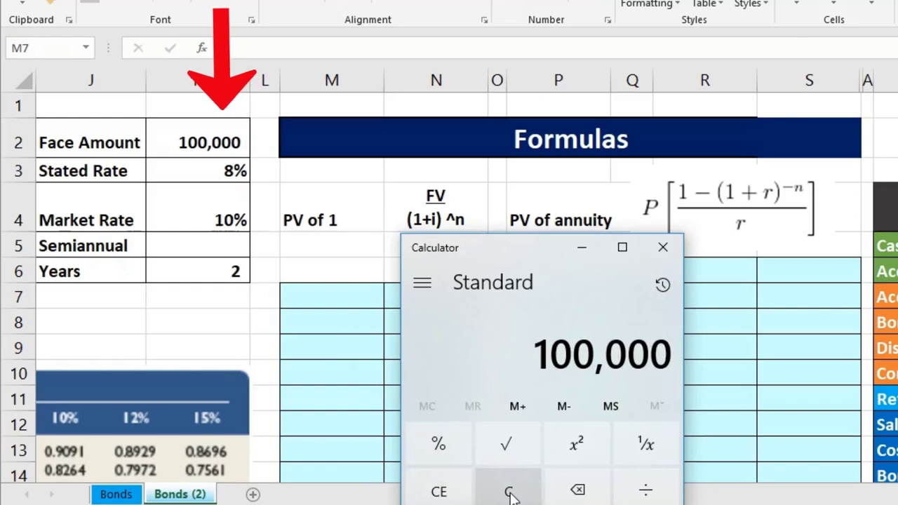
{"action": "type", "text": "*0.08"}
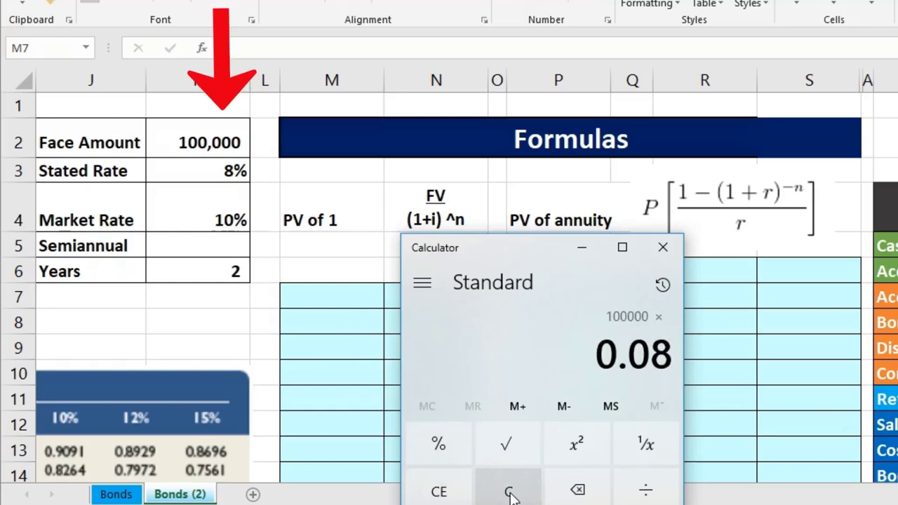
{"action": "key", "text": "Return"}
{"action": "left_click", "coordinate": [566, 411]}
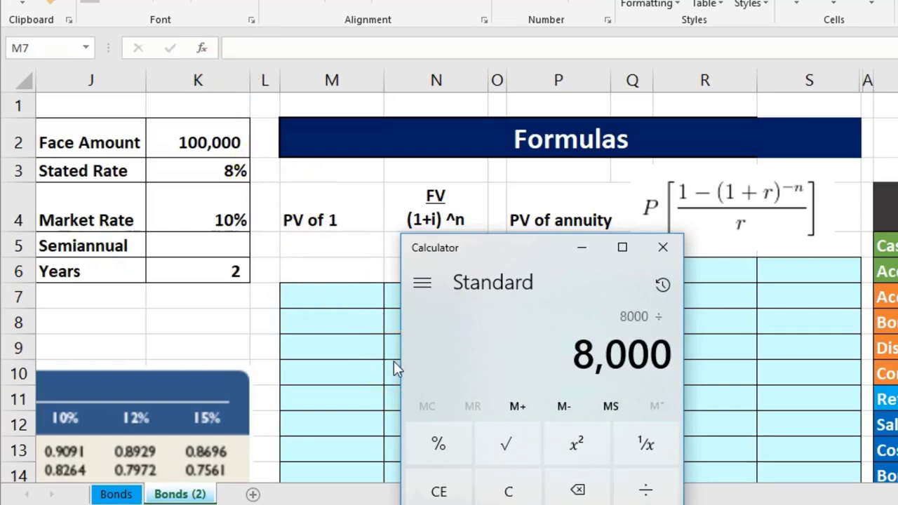
{"action": "type", "text": "2"}
{"action": "key", "text": "Return"}
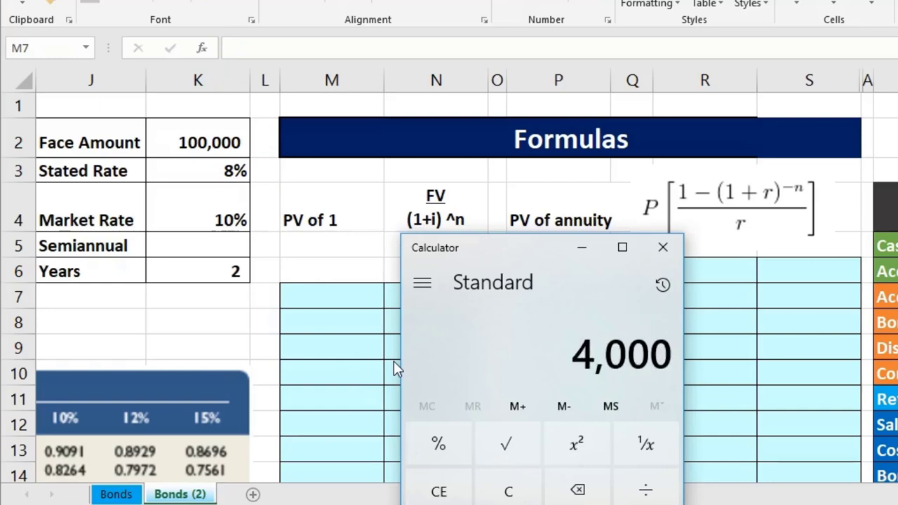
- Clear Calculator and recompute the payment by dividing the 0.08 rate by 2 and multiplying by 100,000
{"action": "left_click", "coordinate": [508, 484]}
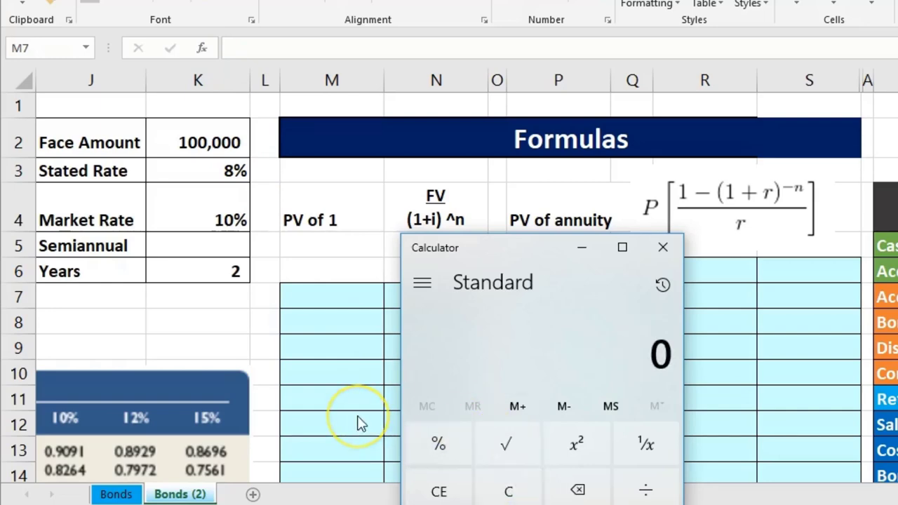
{"action": "type", "text": ".08"}
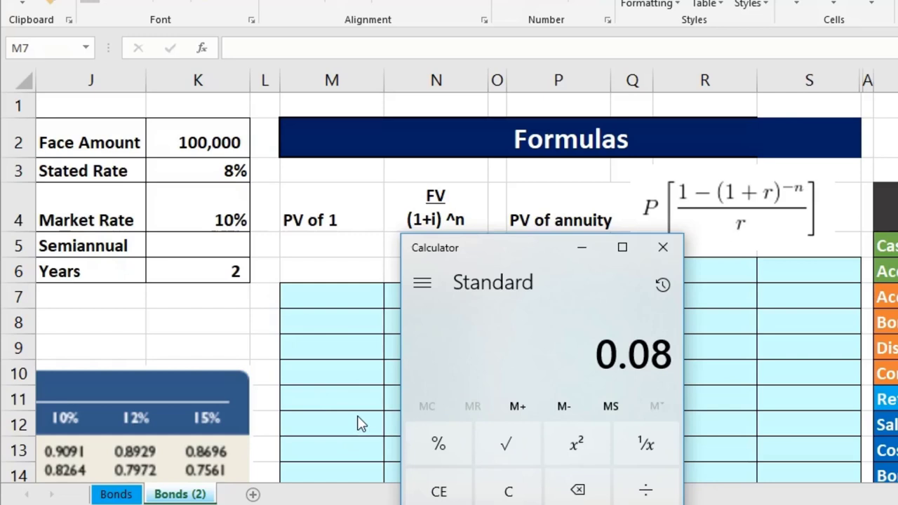
{"action": "key", "text": "Return"}
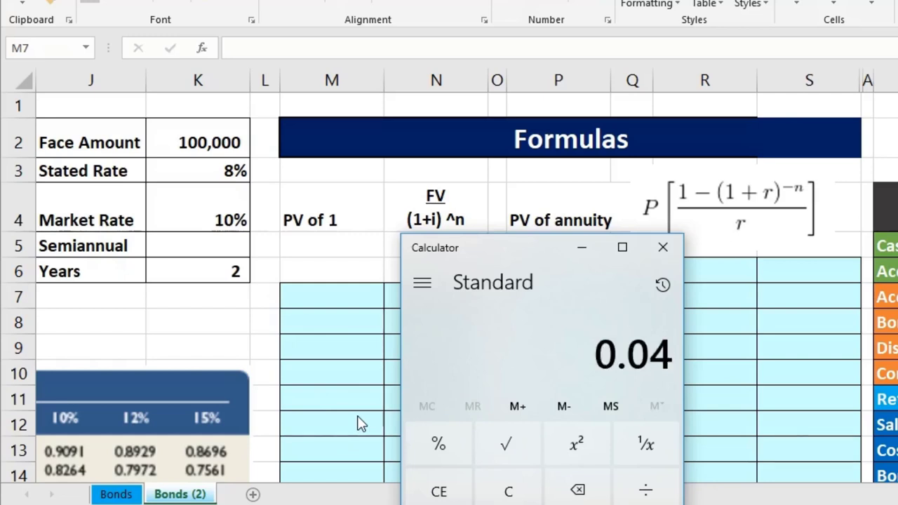
{"action": "type", "text": "100,000"}
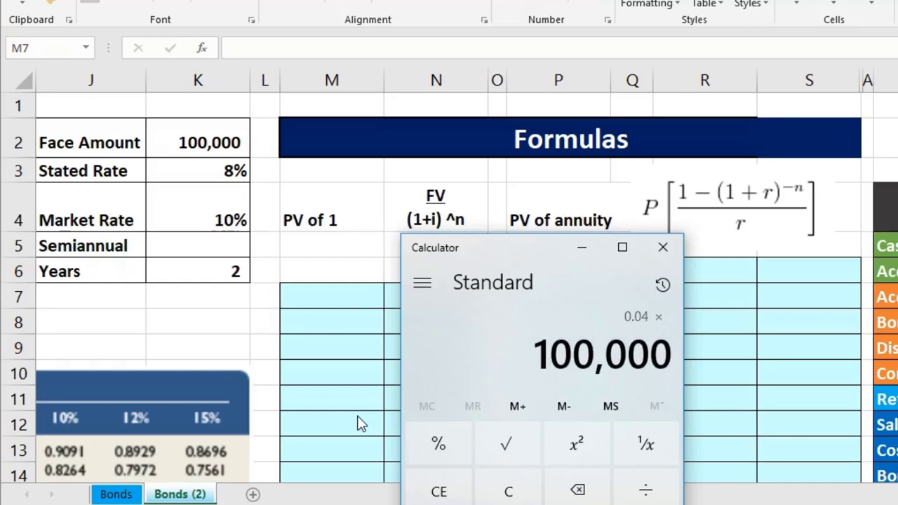
{"action": "key", "text": "Return"}
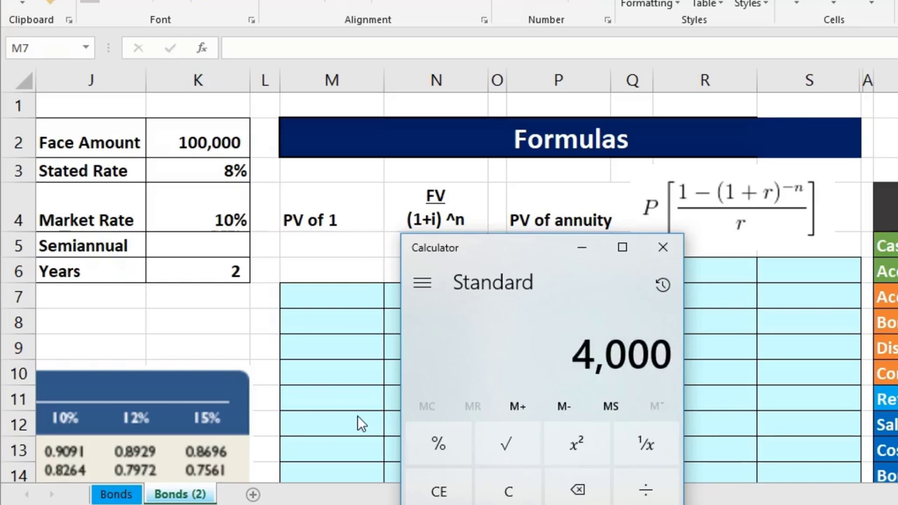
- Work out the total interest over the four semiannual periods from the 4,000 payment, and close Calculator
{"action": "left_click", "coordinate": [663, 247]}
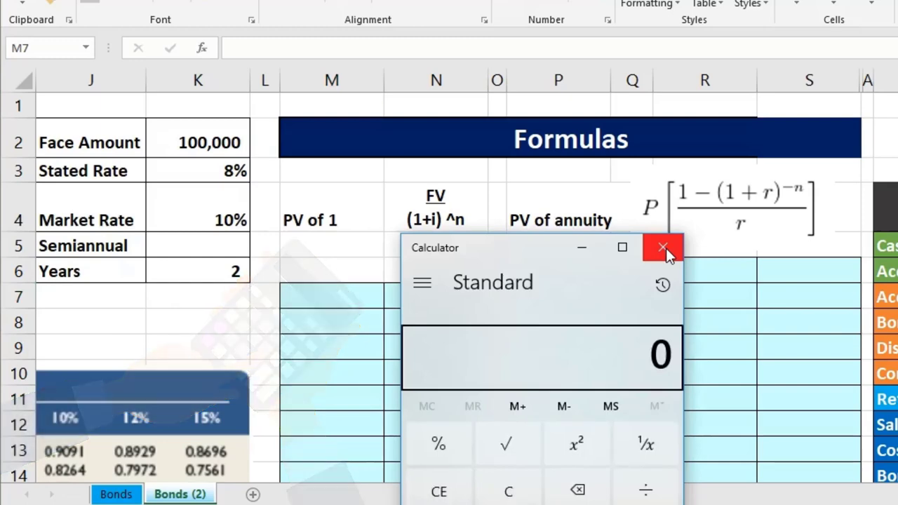
{"action": "type", "text": "4000*16000"}
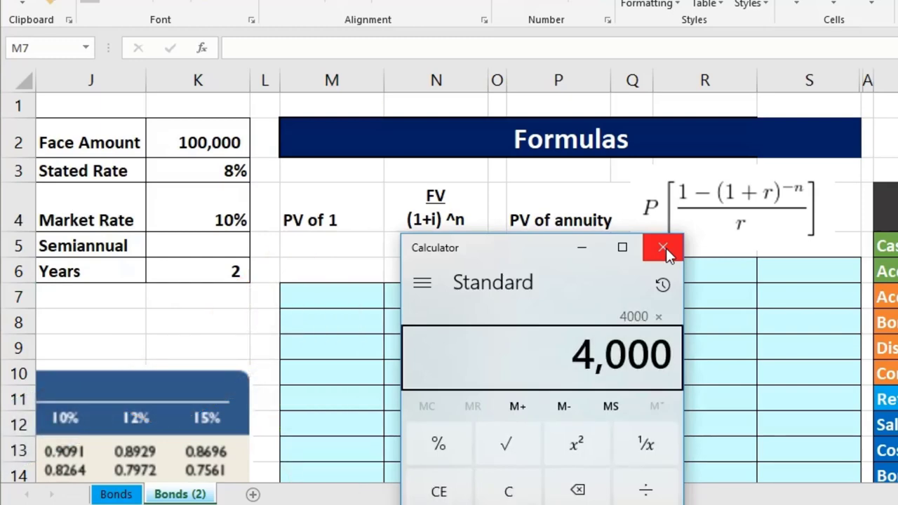
{"action": "left_click", "coordinate": [628, 379]}
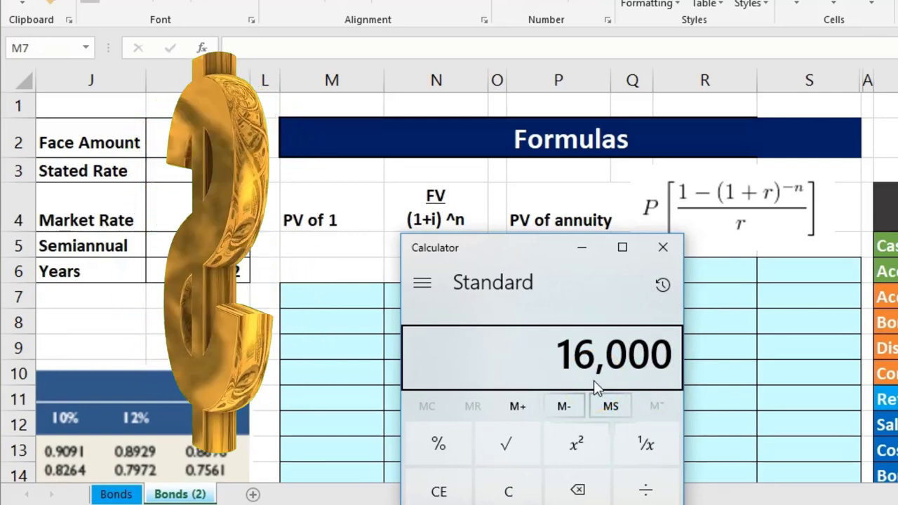
{"action": "left_click", "coordinate": [670, 249]}
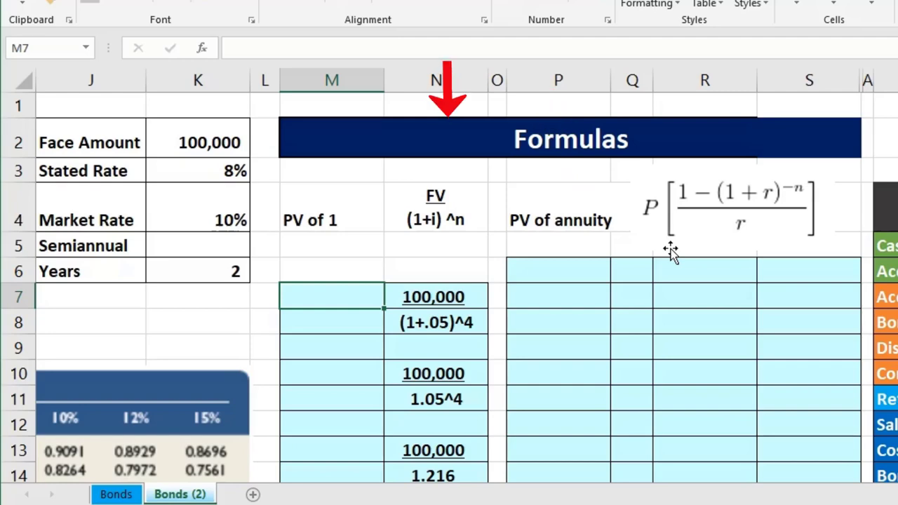
- Begin the first line of the PV of annuity calculation with 4000 in P8 and * in Q8
{"action": "left_click", "coordinate": [455, 204]}
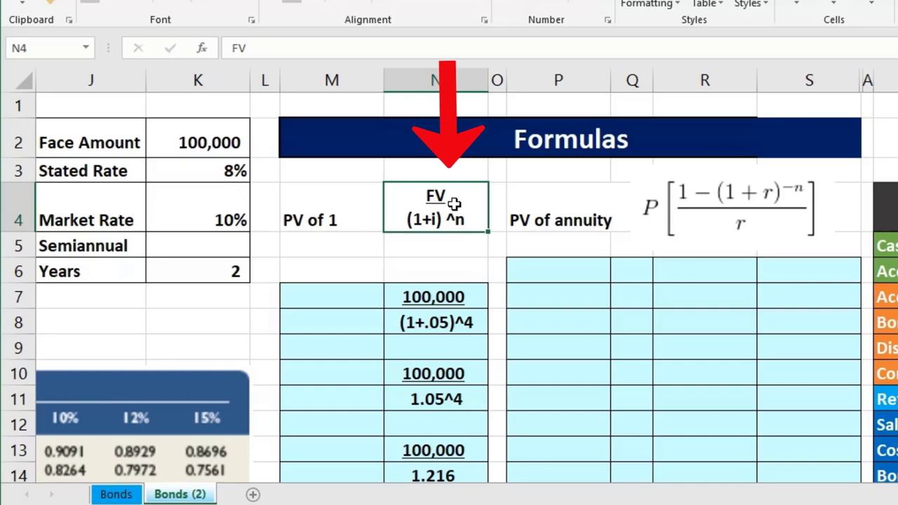
{"action": "left_click", "coordinate": [672, 222]}
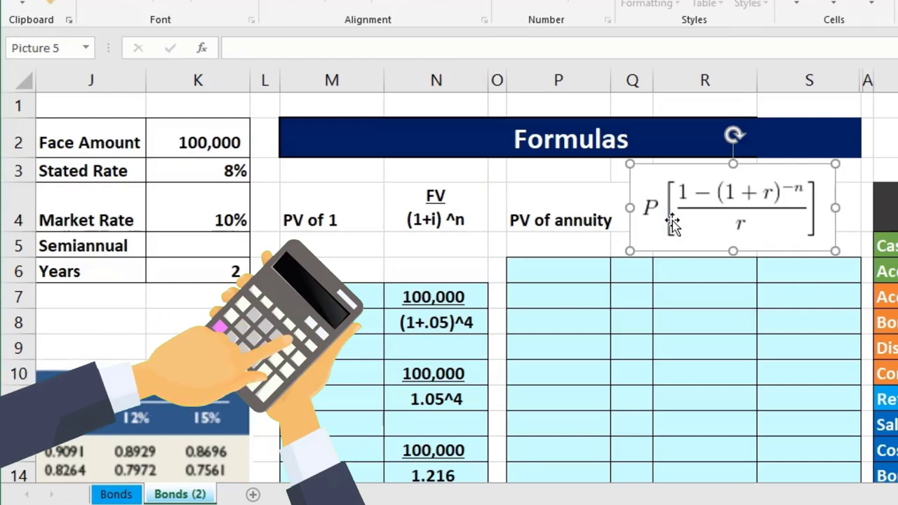
{"action": "left_click", "coordinate": [573, 314]}
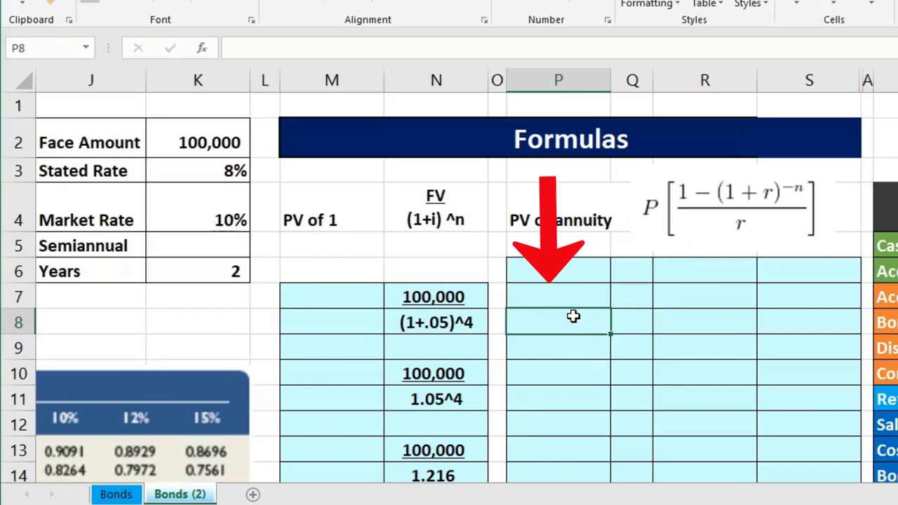
{"action": "type", "text": "4000"}
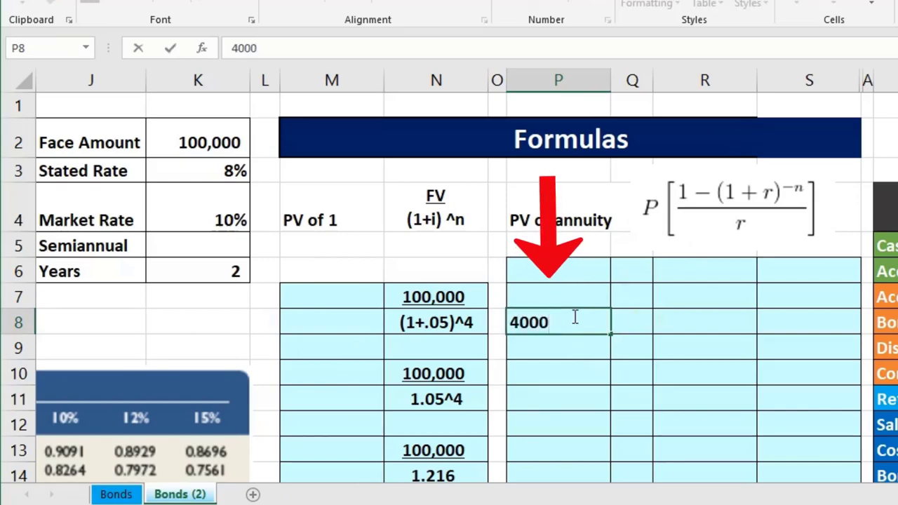
{"action": "key", "text": "Tab"}
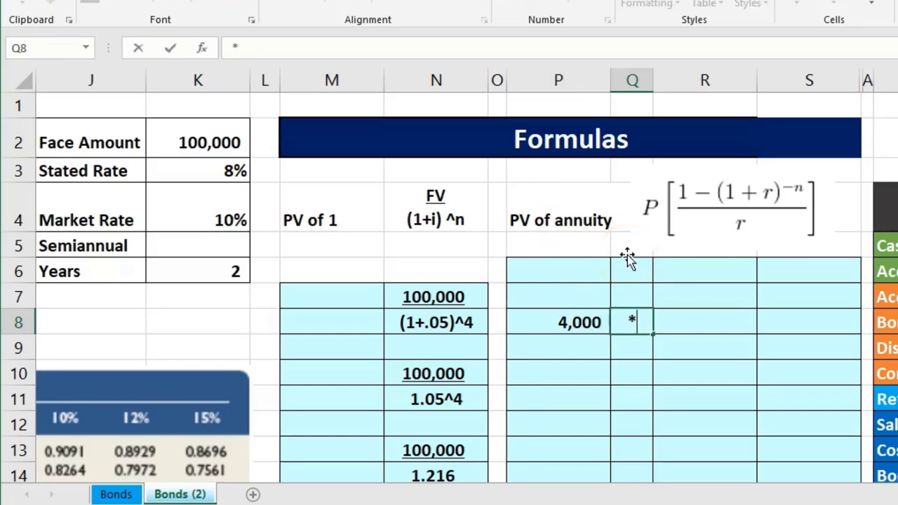
{"action": "type", "text": "*"}
{"action": "key", "text": "Tab"}
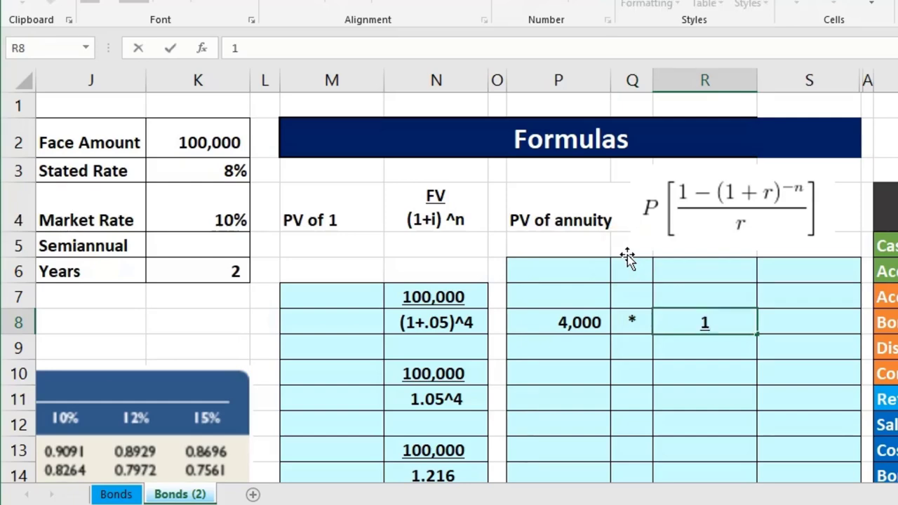
- Write the annuity fraction with the numerator 1-(1+.05)^-4 in R8 and the denominator 0.05 in R9
{"action": "type", "text": "-(1+.05"}
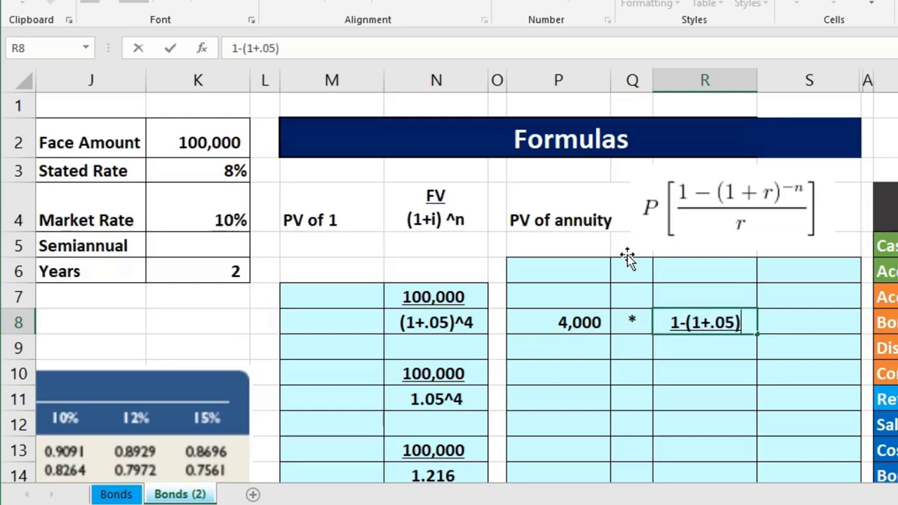
{"action": "type", "text": "^"}
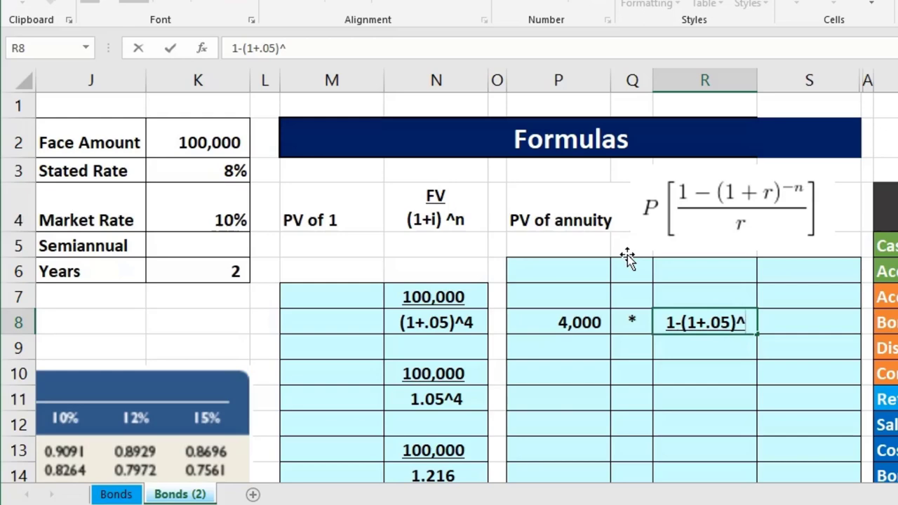
{"action": "type", "text": "-4"}
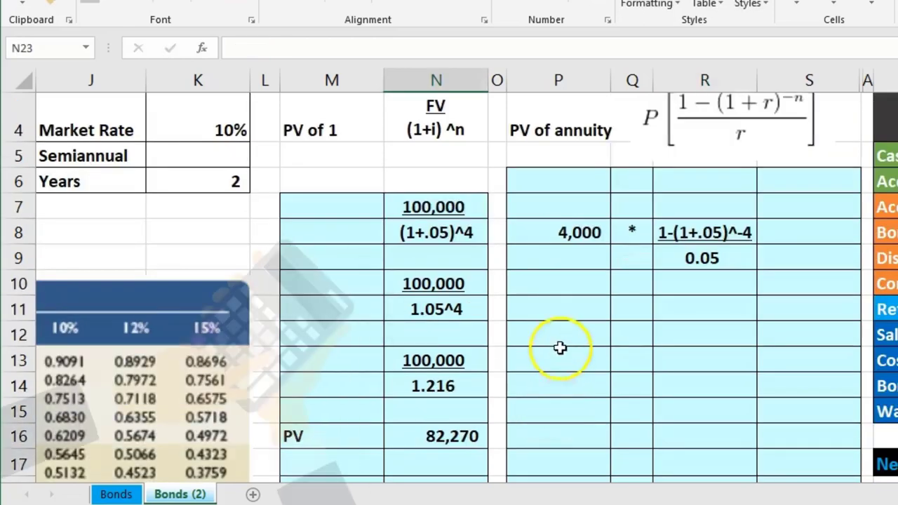
- Begin the second line of the annuity calculation with 4000 in P11 and * in Q11
{"action": "left_click", "coordinate": [571, 330]}
{"action": "left_click", "coordinate": [576, 305]}
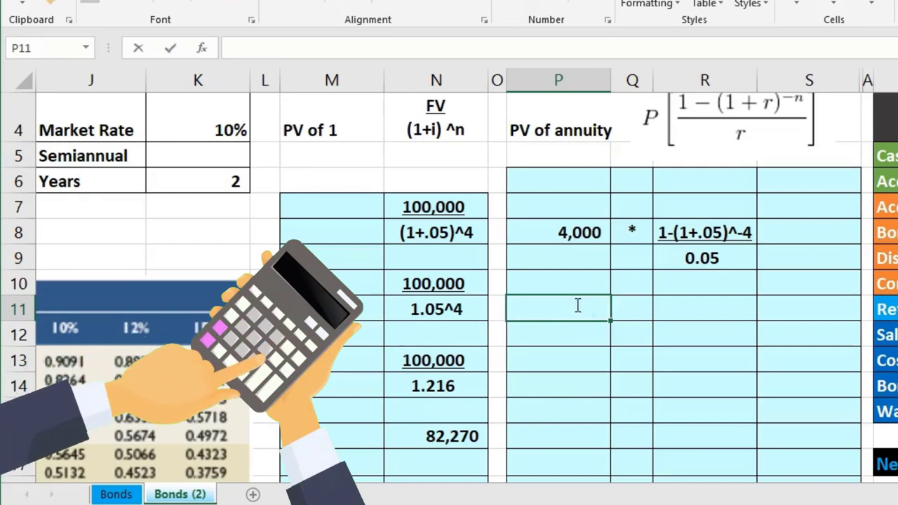
{"action": "type", "text": "4000"}
{"action": "key", "text": "Tab"}
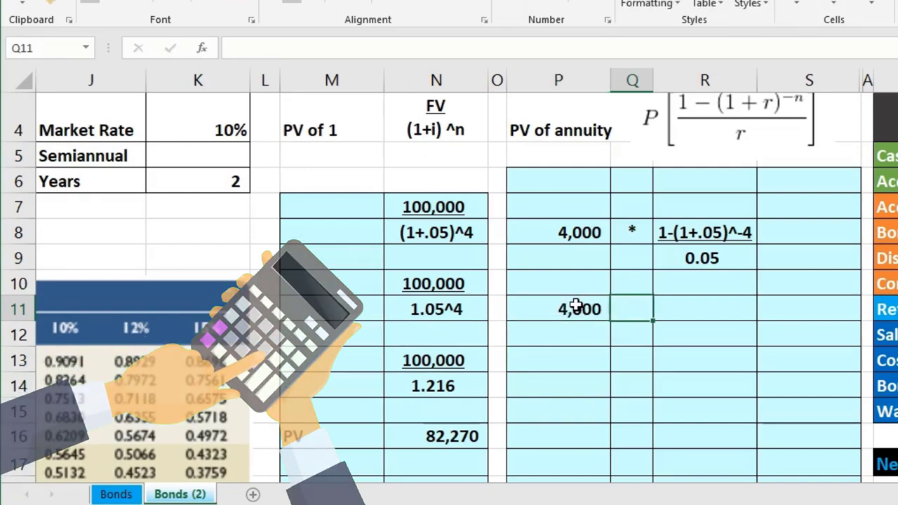
{"action": "type", "text": "*"}
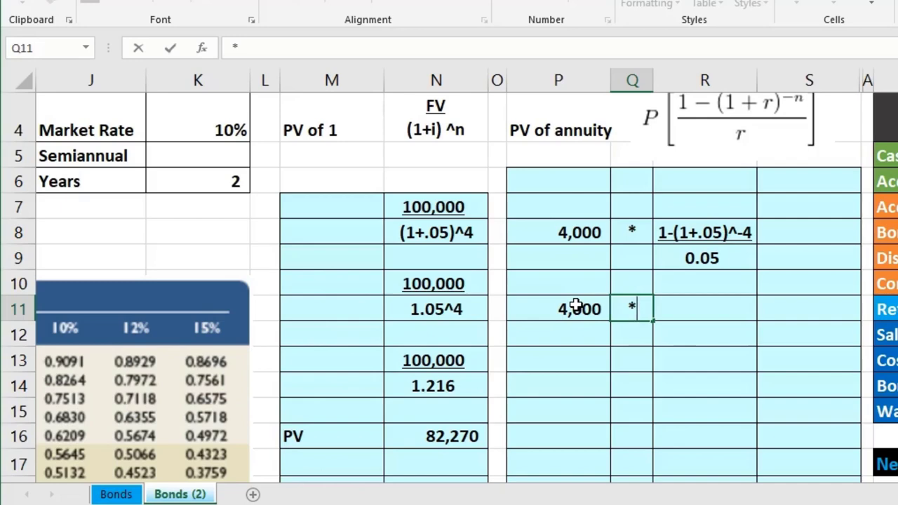
{"action": "key", "text": "Tab"}
- Write the simplified fraction with the numerator 1-(1.05)^-4 in R11 and the denominator .05 in R12
{"action": "type", "text": "1"}
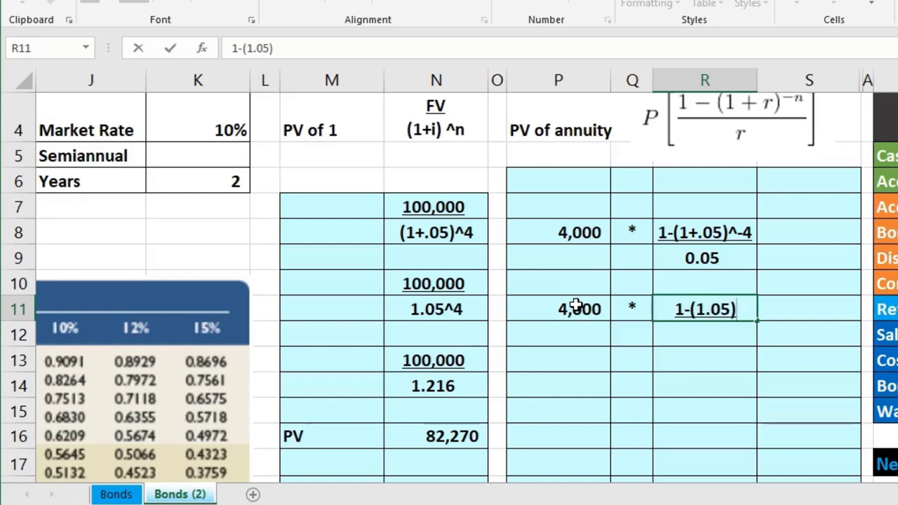
{"action": "type", "text": "^"}
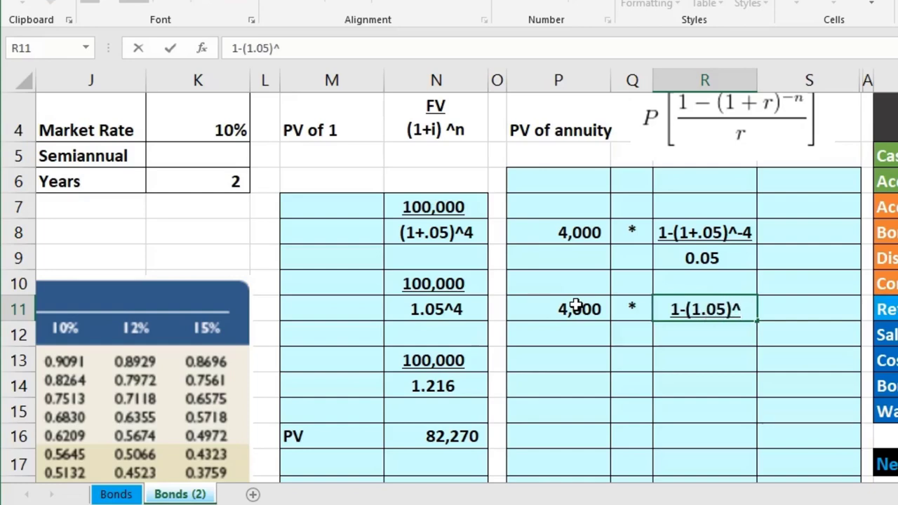
{"action": "type", "text": "-4"}
{"action": "key", "text": "Return"}
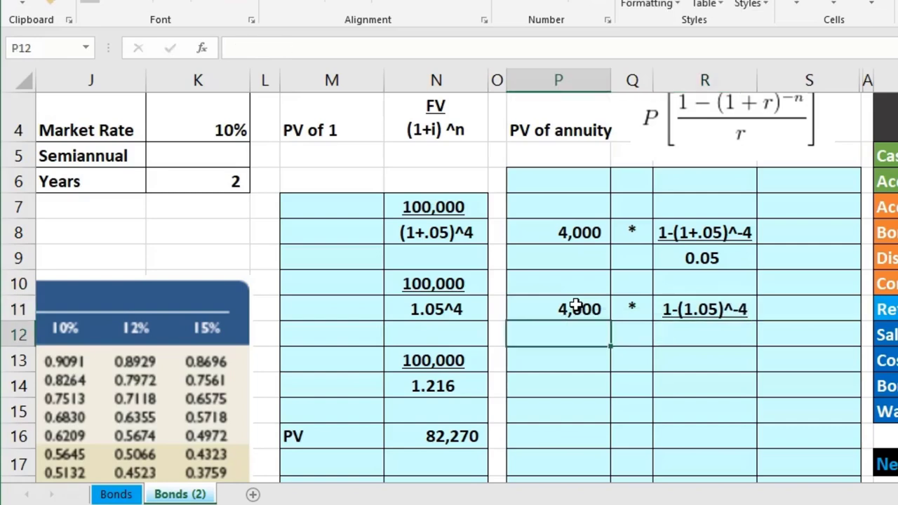
{"action": "key", "text": "Right"}
{"action": "key", "text": "Right"}
{"action": "type", "text": ".05"}
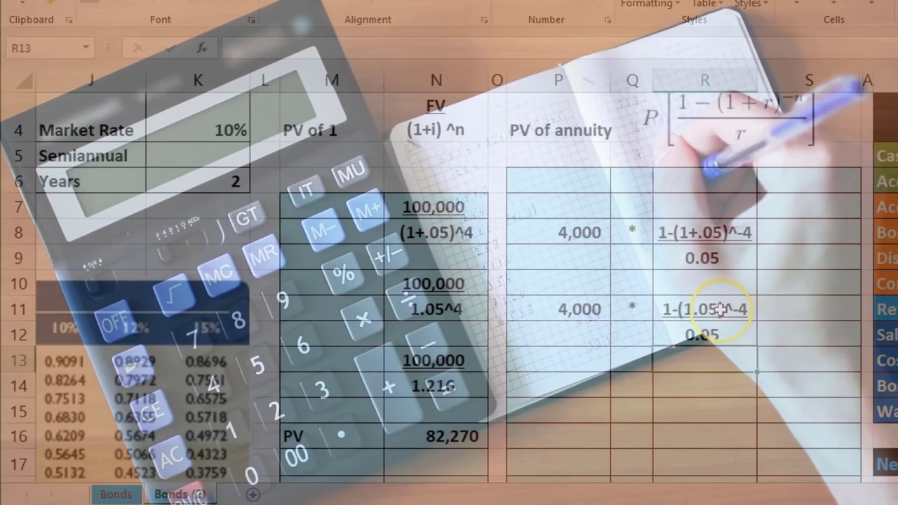
{"action": "left_click", "coordinate": [754, 358]}
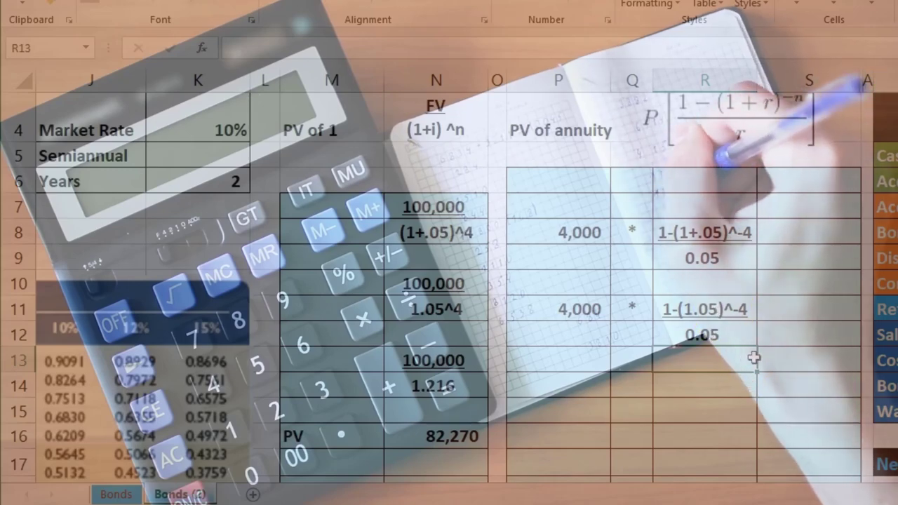
- Begin the third line of the annuity calculation with 4000 in P14 and * in Q14
{"action": "left_click", "coordinate": [577, 383]}
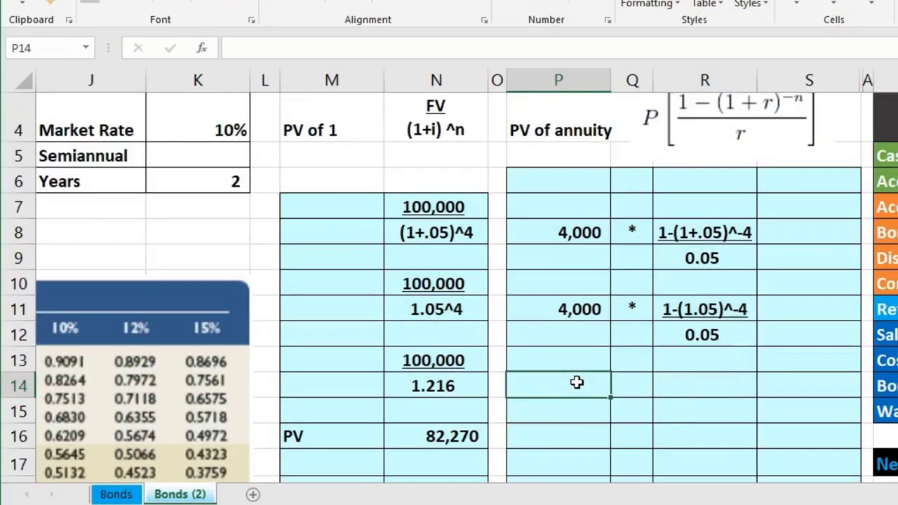
{"action": "type", "text": "4,0"}
{"action": "type", "text": "000"}
{"action": "key", "text": "Tab"}
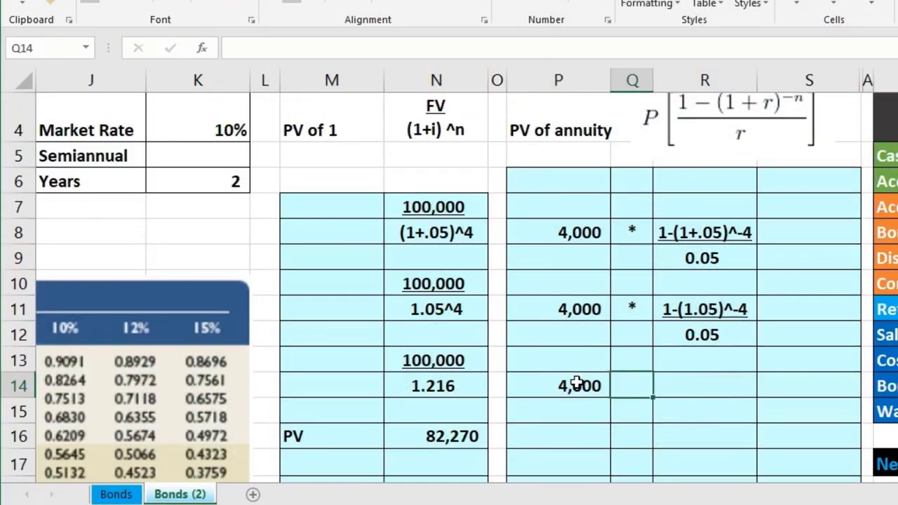
{"action": "key", "text": "Tab"}
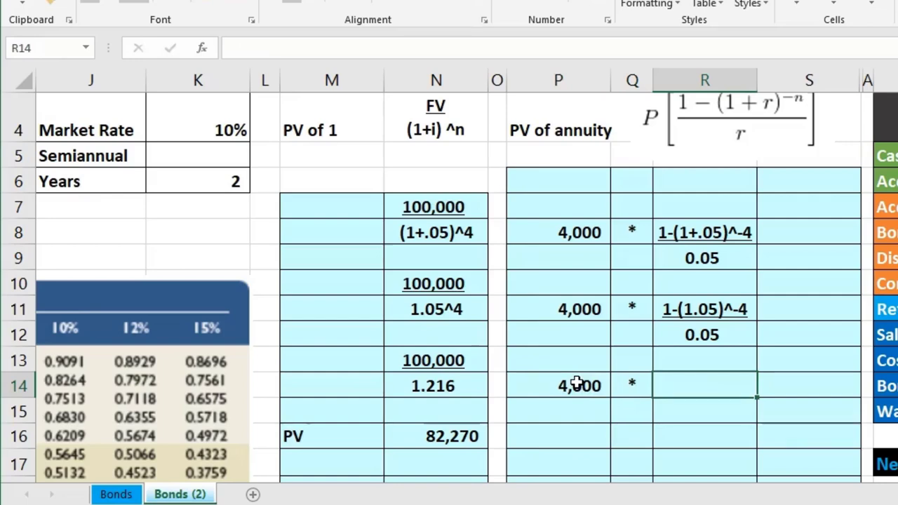
- Calculate the fraction's numerator in R14 with the formula =1-1.05^4
{"action": "type", "text": "=1-"}
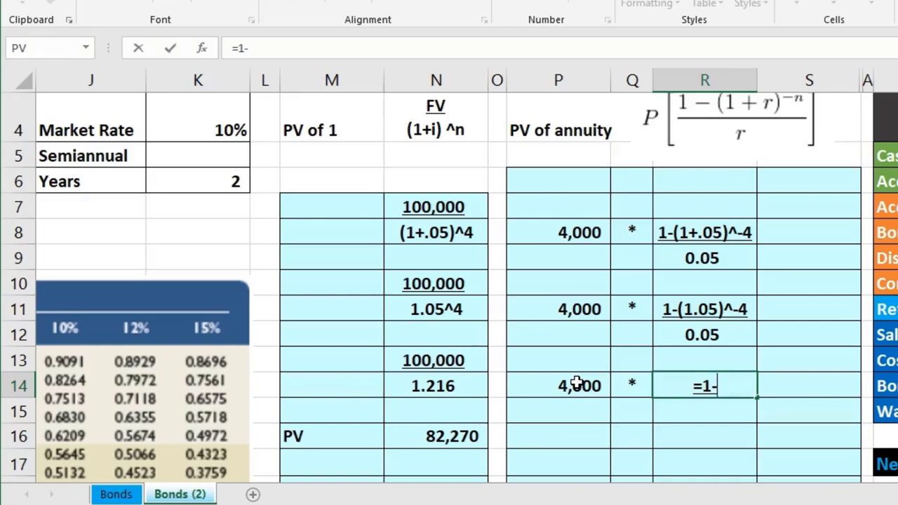
{"action": "type", "text": "1.05"}
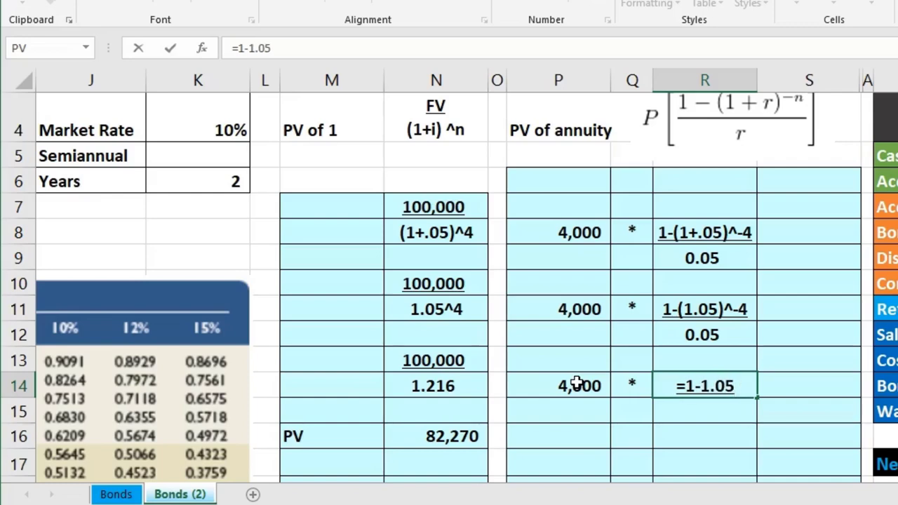
{"action": "type", "text": "^"}
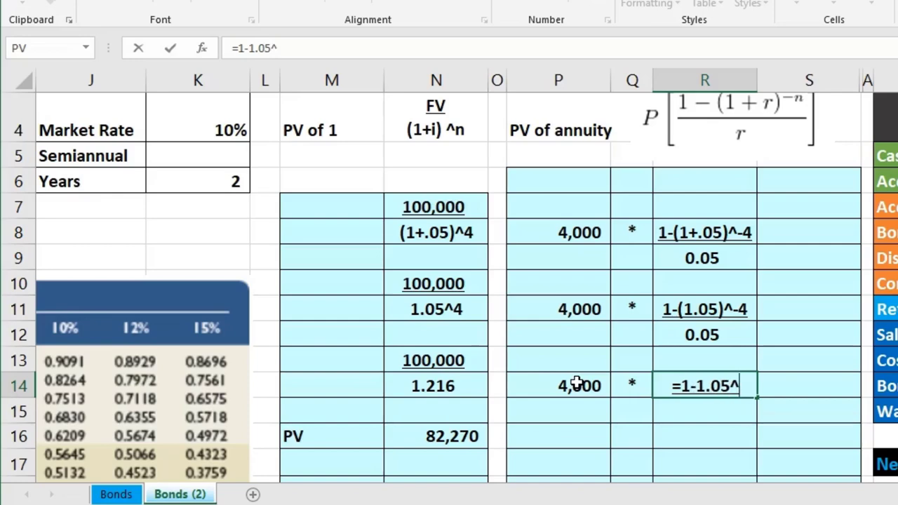
{"action": "type", "text": "4"}
{"action": "key", "text": "Return"}
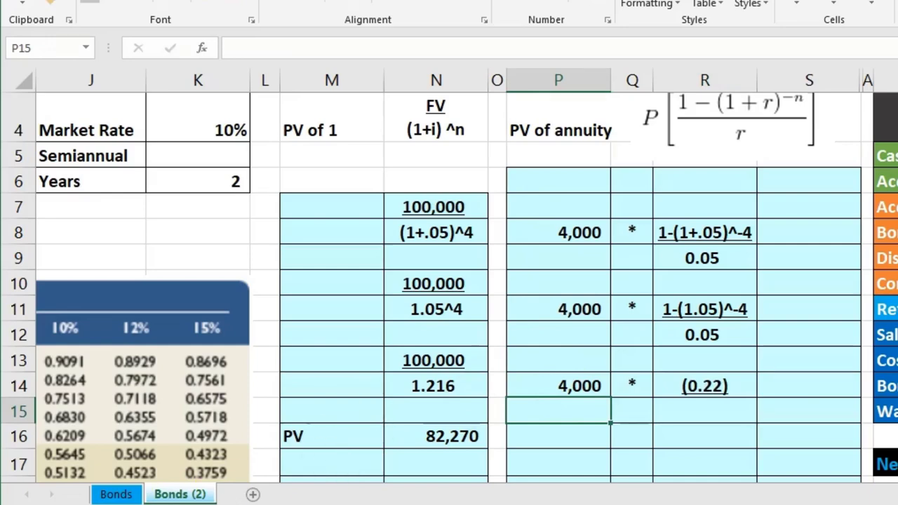
- Correct the formula in R14 to =1-1.05^-4 and enter the denominator 0.05 beneath it in R15
{"action": "double_click", "coordinate": [738, 384]}
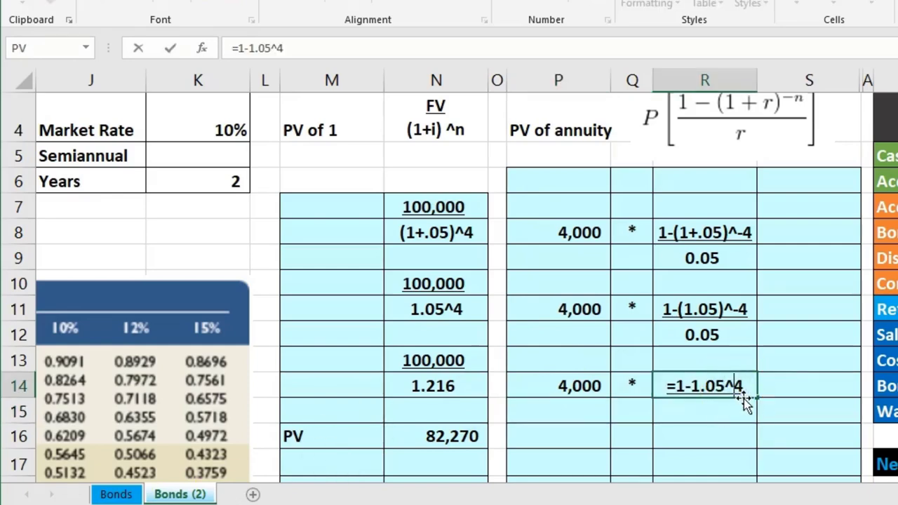
{"action": "type", "text": "-"}
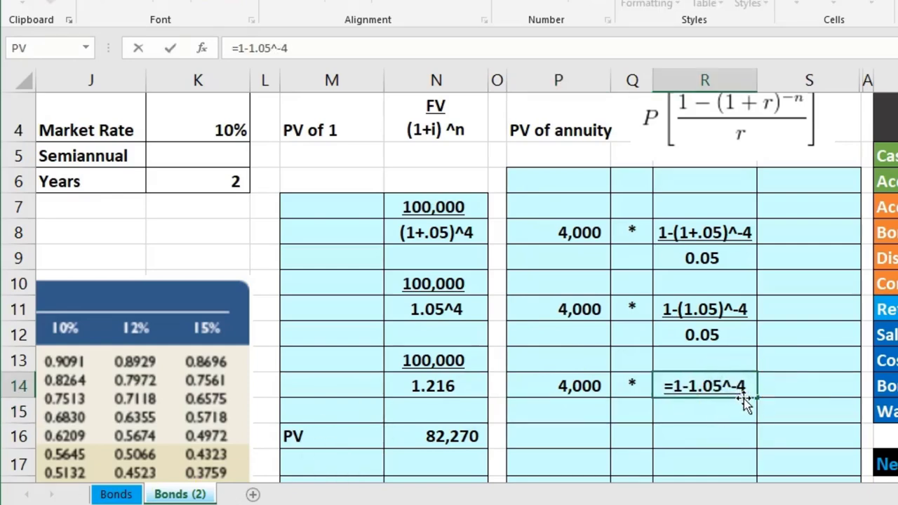
{"action": "key", "text": "Return"}
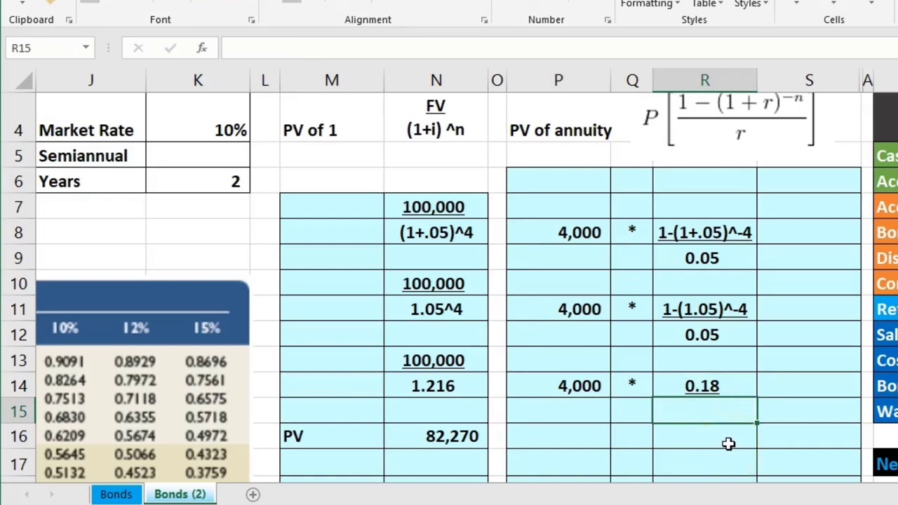
{"action": "key", "text": "Return"}
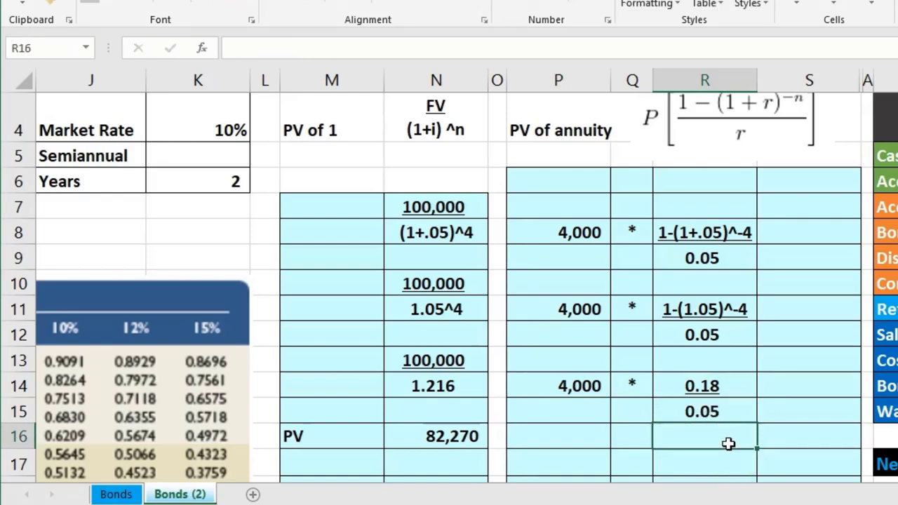
- Begin the fourth line of the annuity calculation with 4000 in P17 and * in Q17
{"action": "key", "text": "Down"}
{"action": "key", "text": "Left"}
{"action": "key", "text": "Left"}
{"action": "type", "text": "40"}
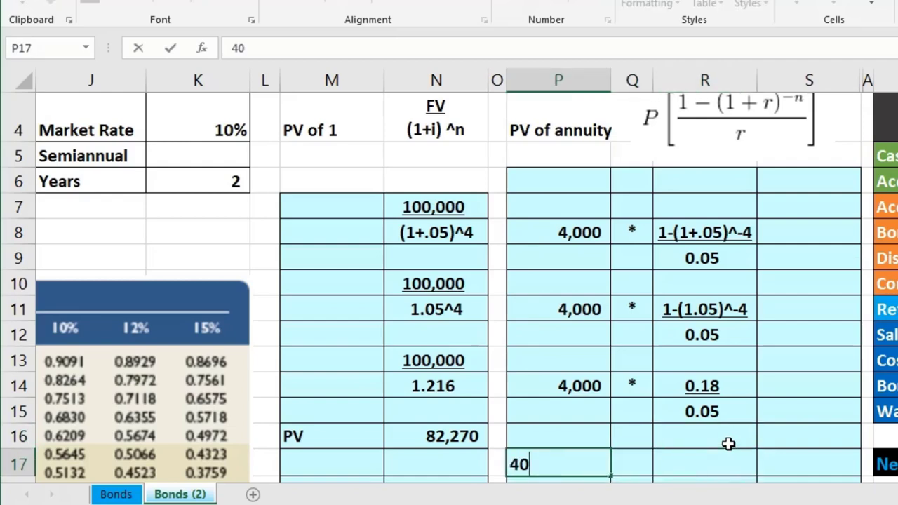
{"action": "key", "text": "Tab"}
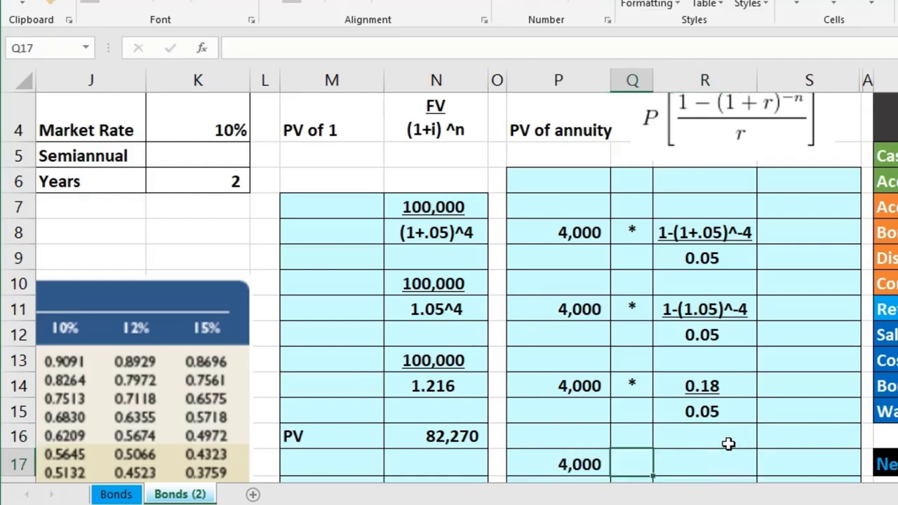
{"action": "type", "text": "*"}
{"action": "key", "text": "Tab"}
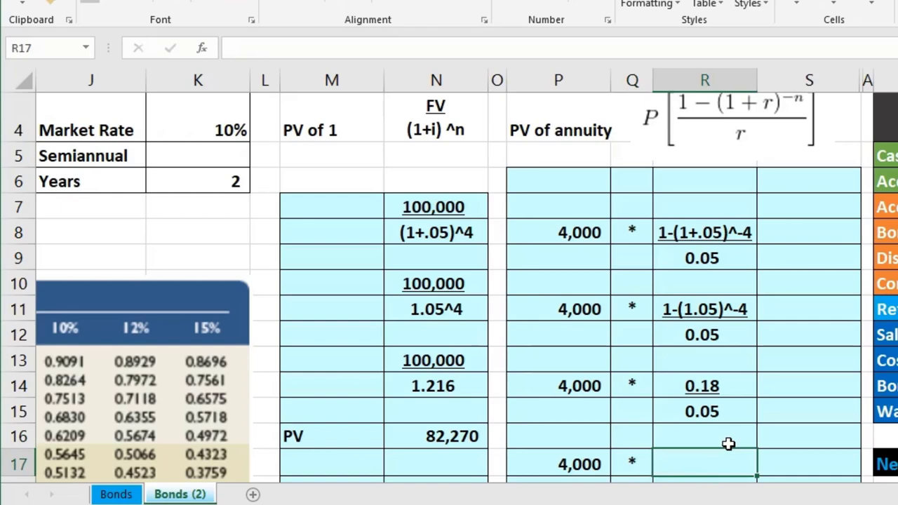
- Divide the numerator in R14 by the denominator in R15 with the formula =R14/R15 in R17
{"action": "scroll", "coordinate": [728, 444], "scroll_direction": "down", "scroll_amount": 1}
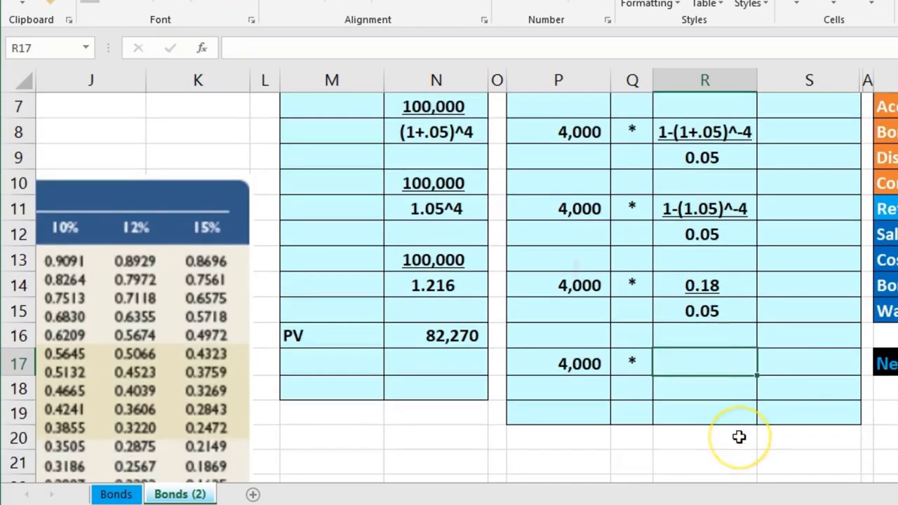
{"action": "type", "text": "="}
{"action": "key", "text": "Up"}
{"action": "key", "text": "Up"}
{"action": "key", "text": "Up"}
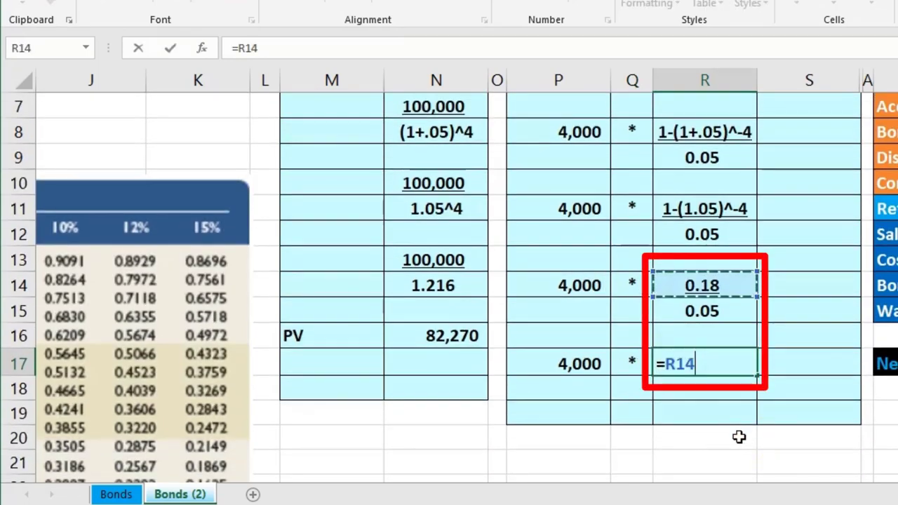
{"action": "type", "text": "/"}
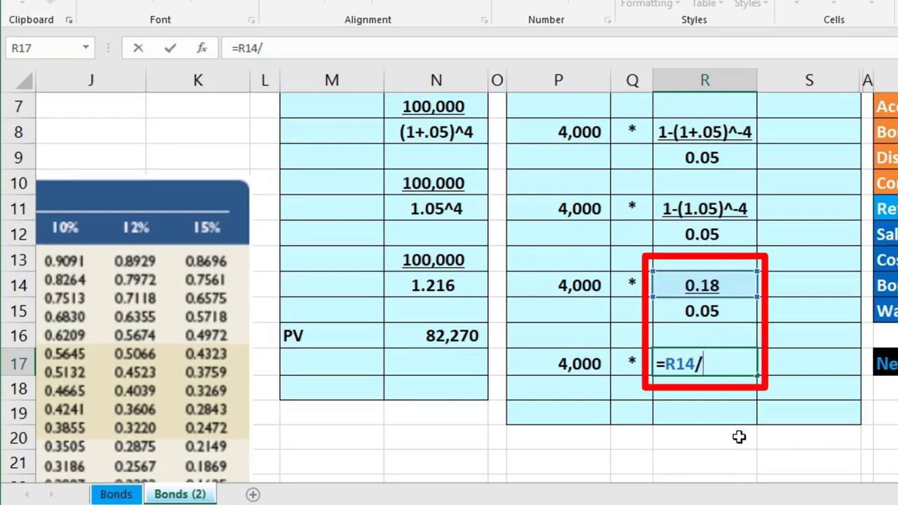
{"action": "key", "text": "Up"}
{"action": "key", "text": "Up"}
{"action": "key", "text": "Up"}
{"action": "key", "text": "Down"}
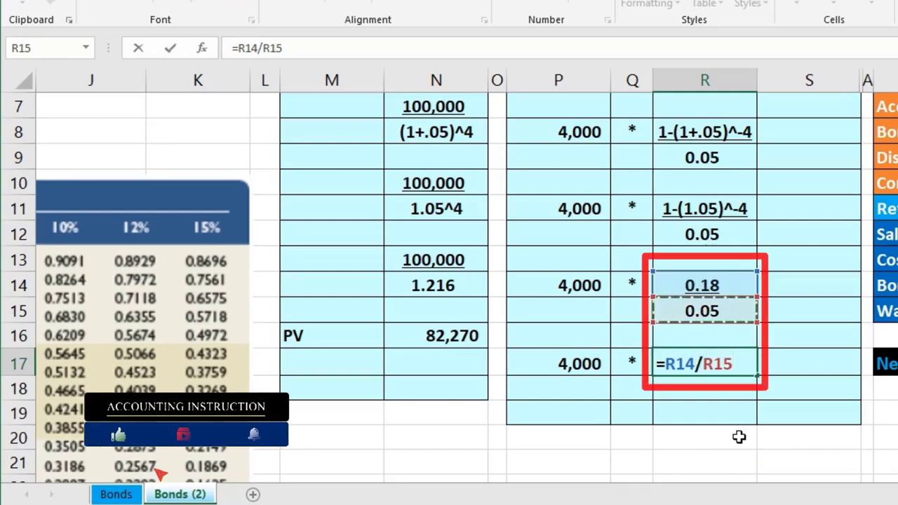
{"action": "key", "text": "Return"}
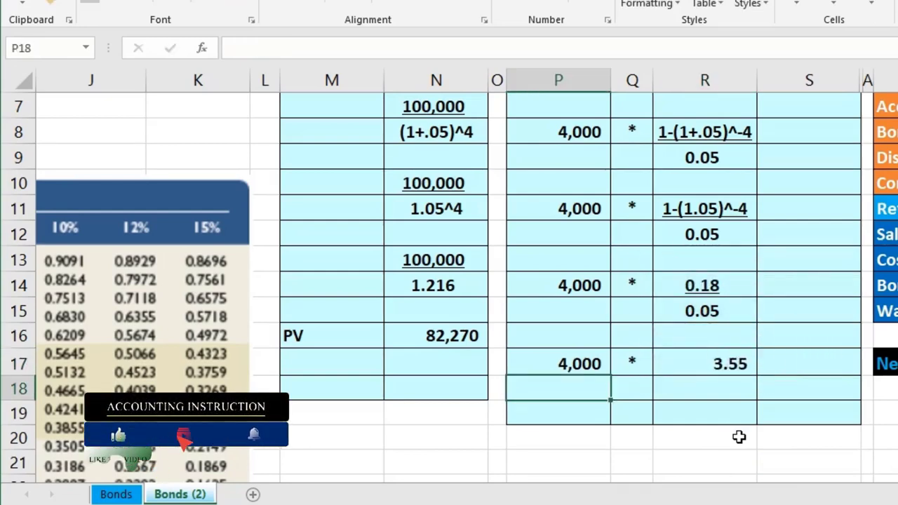
- Calculate the annuity's present value in R19 with the formula =P17*R17
{"action": "key", "text": "Down"}
{"action": "key", "text": "Right"}
{"action": "left_click", "coordinate": [718, 413]}
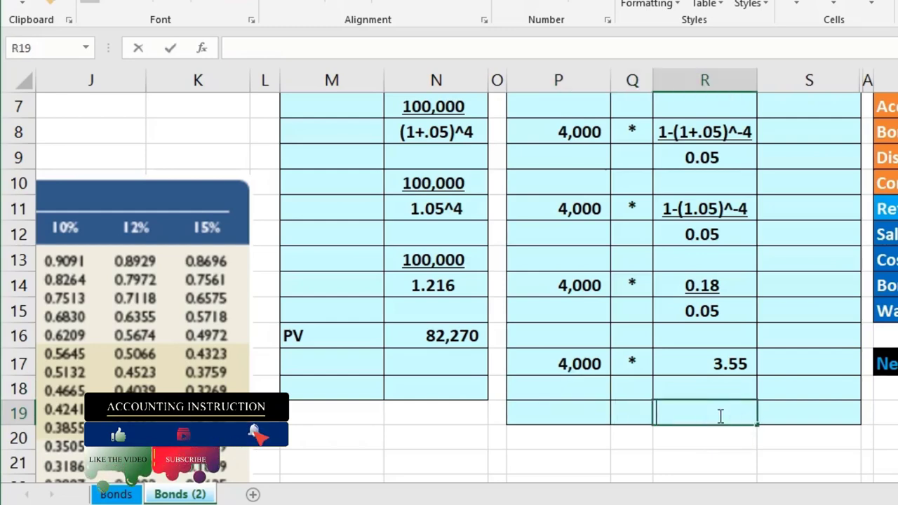
{"action": "type", "text": "="}
{"action": "left_click", "coordinate": [579, 366]}
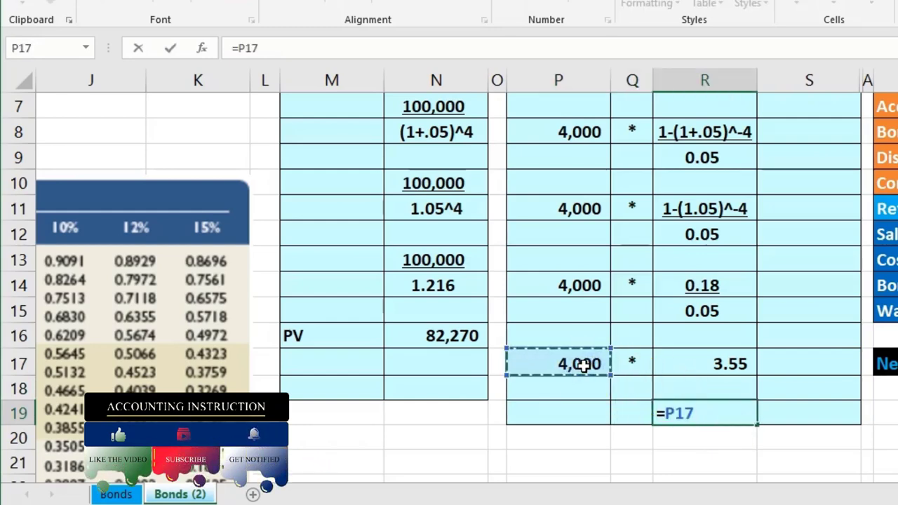
{"action": "type", "text": "*"}
{"action": "left_click", "coordinate": [691, 354]}
{"action": "key", "text": "Return"}
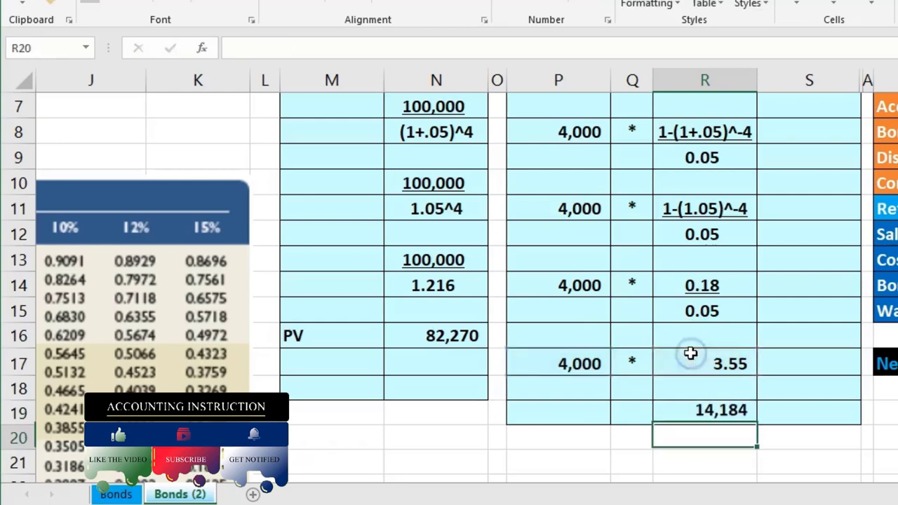
{"action": "left_click", "coordinate": [719, 413]}
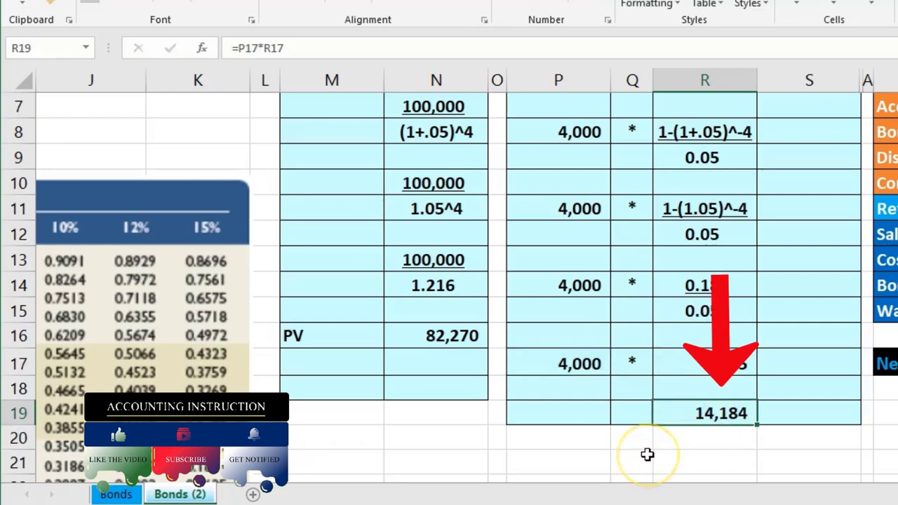
- Multiply 4000 by 4 in Calculator to compare the undiscounted interest payments with R19, and close Calculator
{"action": "key", "text": "XF86Calculator"}
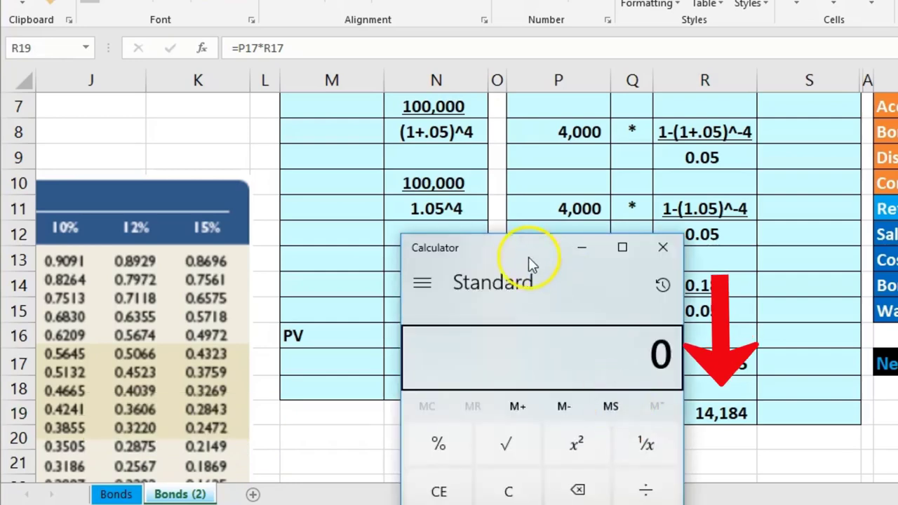
{"action": "left_click_drag", "start_coordinate": [528, 256], "coordinate": [349, 204]}
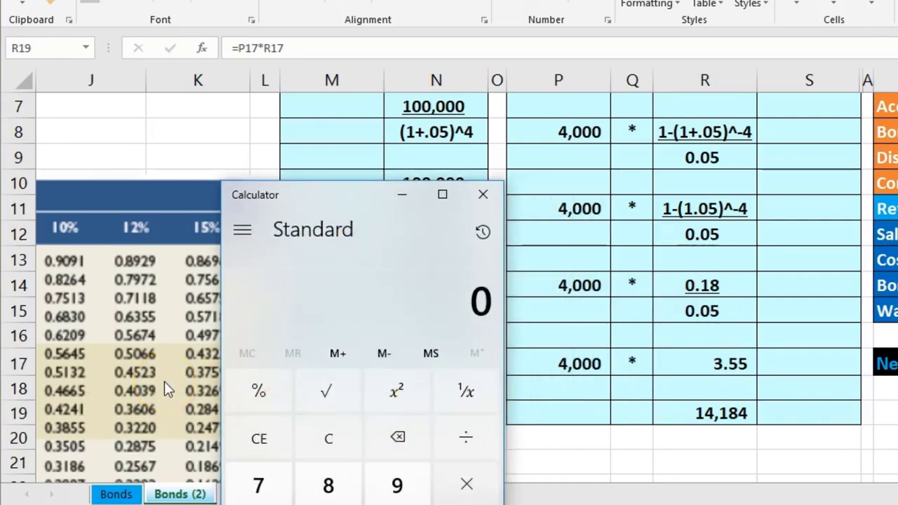
{"action": "type", "text": "4000"}
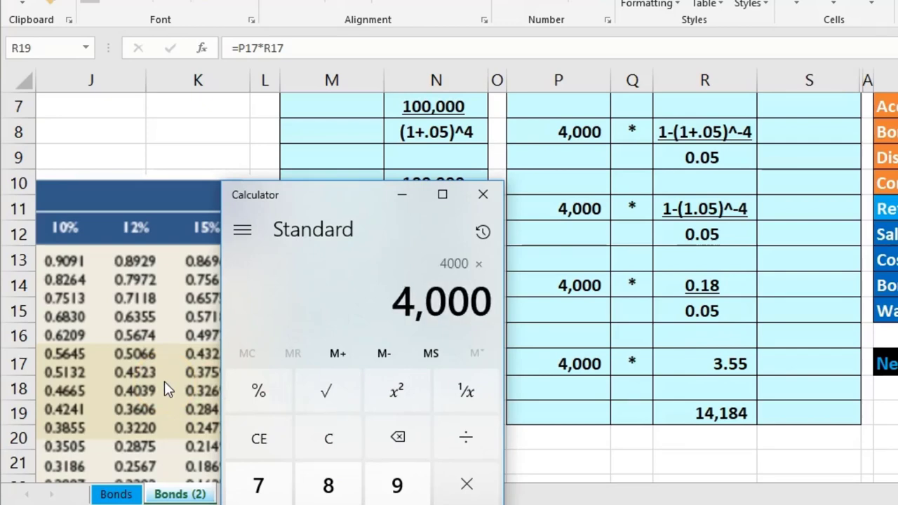
{"action": "type", "text": "4"}
{"action": "key", "text": "Return"}
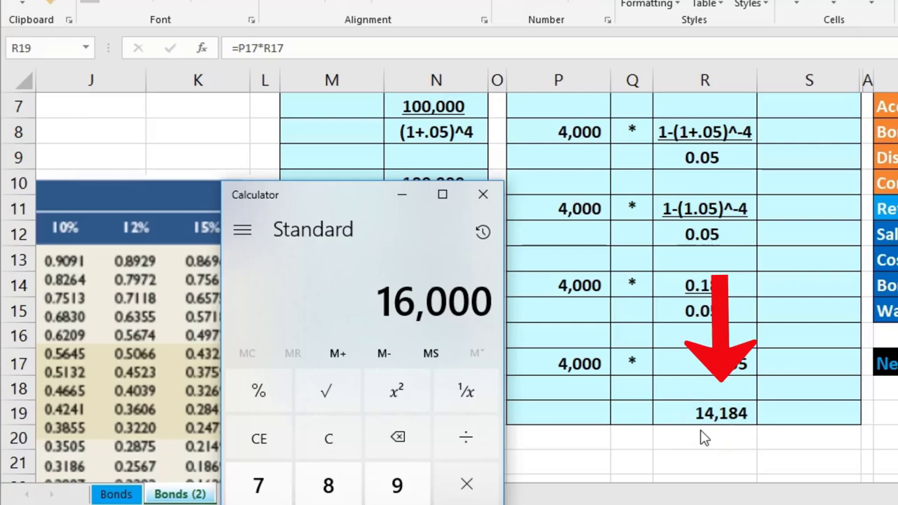
{"action": "left_click", "coordinate": [483, 194]}
- Calculate the bond's total present value in M18 with the formula =N16+R19
{"action": "left_click", "coordinate": [361, 390]}
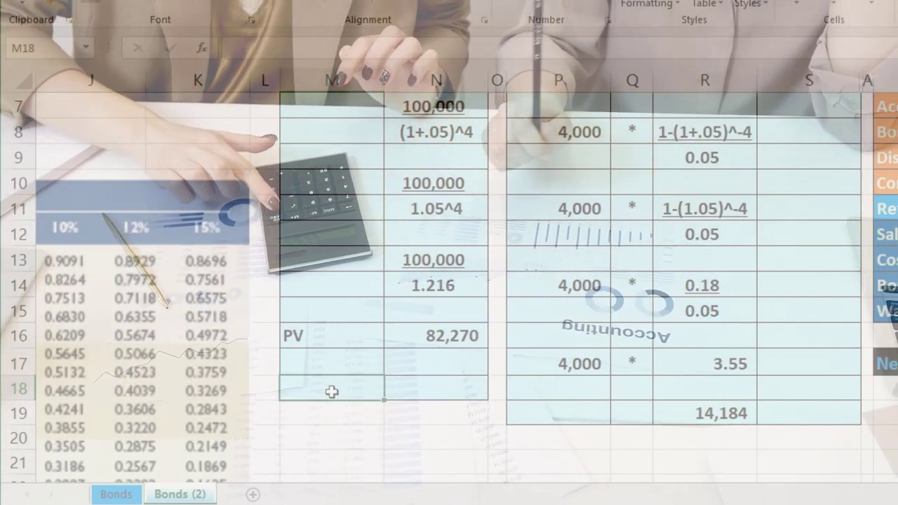
{"action": "type", "text": "="}
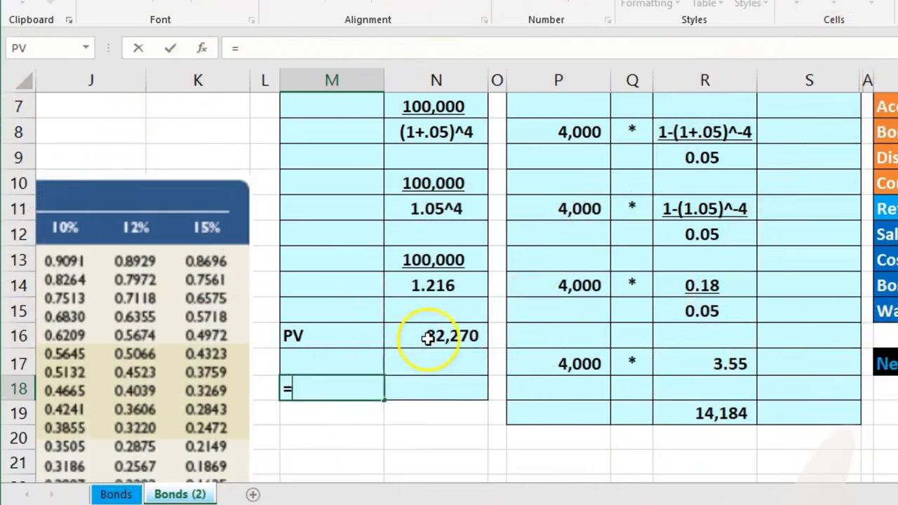
{"action": "left_click", "coordinate": [426, 339]}
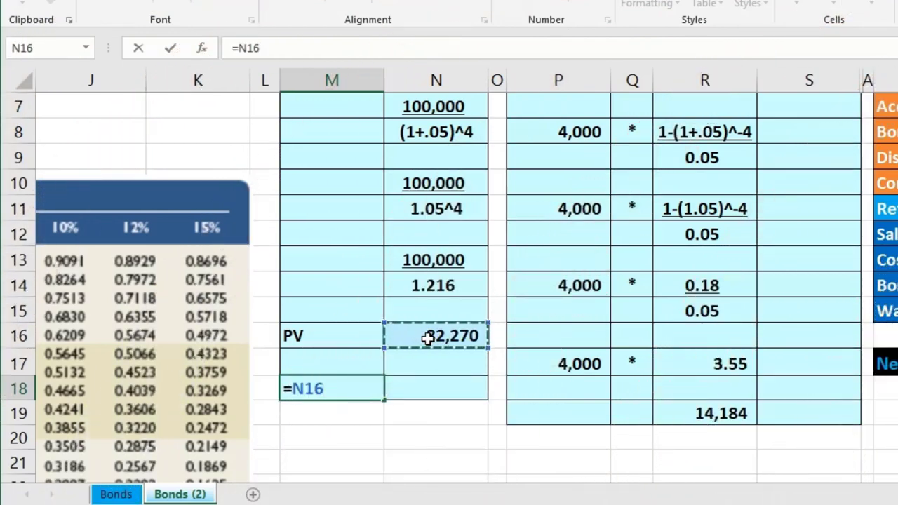
{"action": "type", "text": "+"}
{"action": "left_click", "coordinate": [703, 412]}
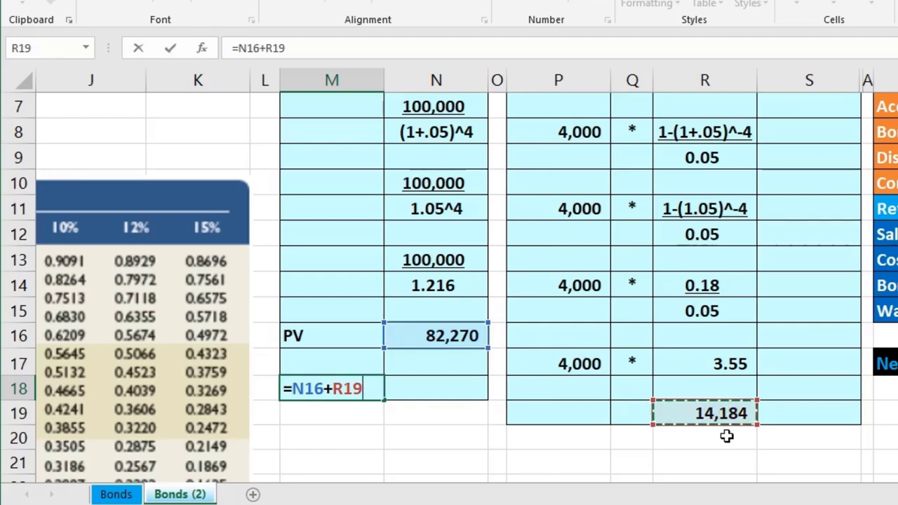
{"action": "key", "text": "Return"}
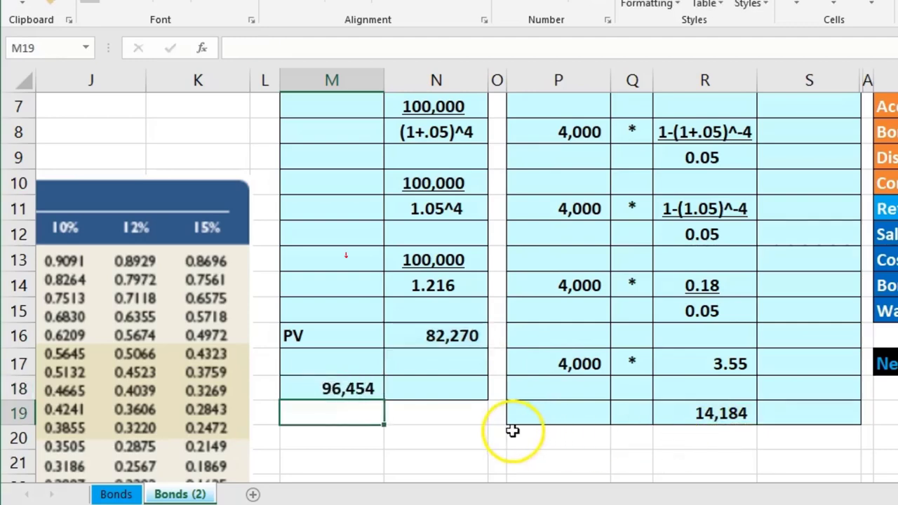
{"action": "left_click", "coordinate": [356, 391]}
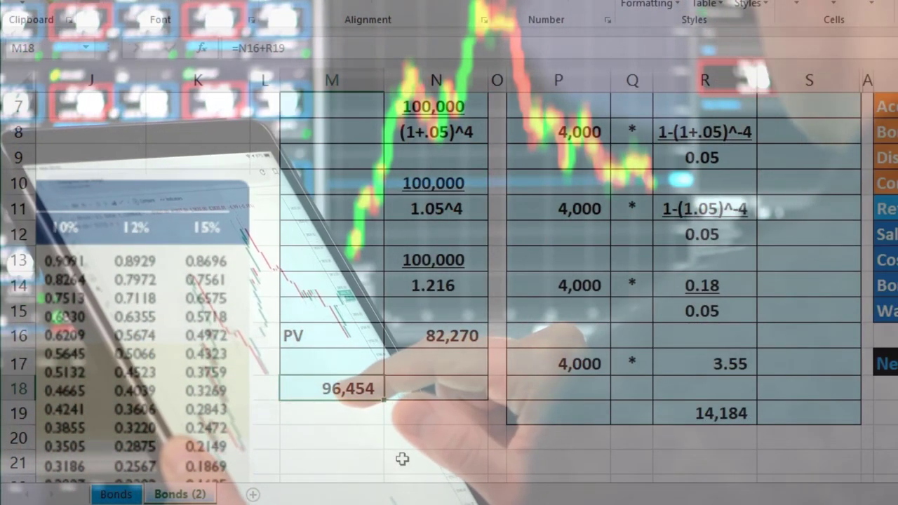
- Review the bond terms against the total in M18 and compare the annuity value in R6 with R19
{"action": "scroll", "coordinate": [402, 459], "scroll_direction": "up", "scroll_amount": 2}
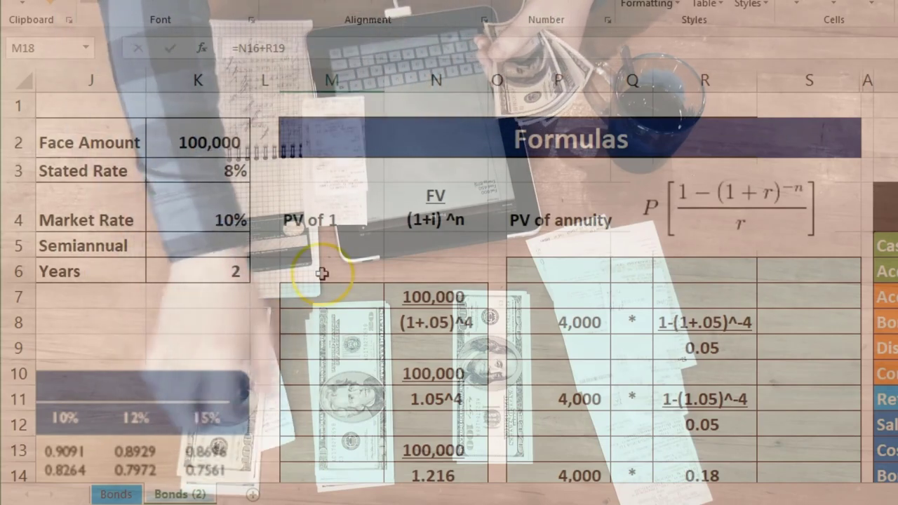
{"action": "scroll", "coordinate": [321, 273], "scroll_direction": "down", "scroll_amount": 2}
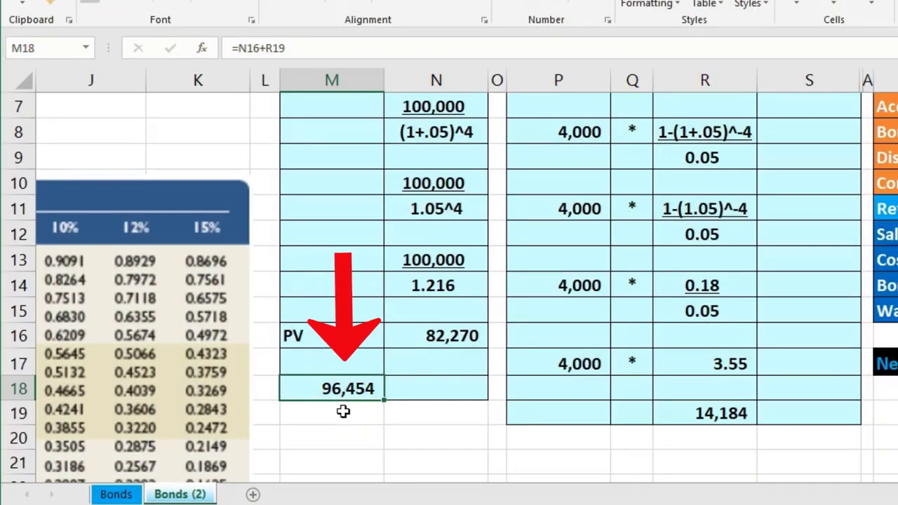
{"action": "scroll", "coordinate": [342, 411], "scroll_direction": "up", "scroll_amount": 2}
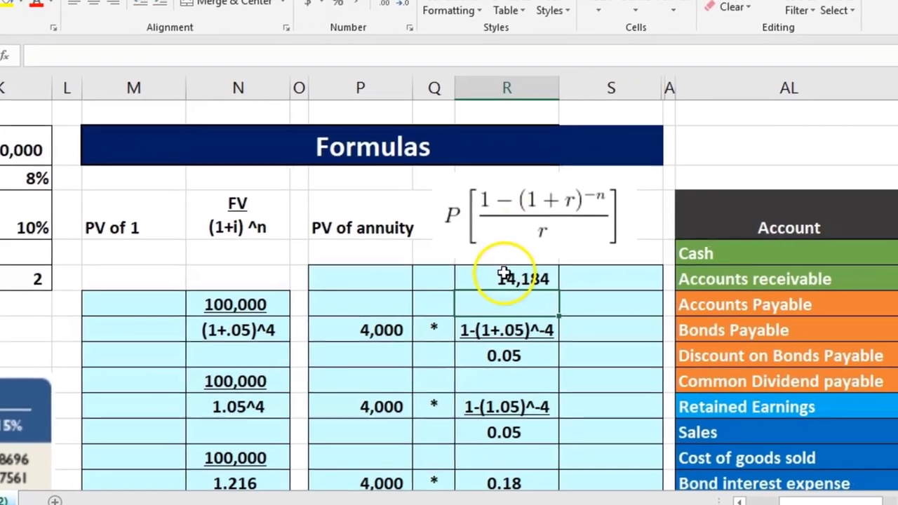
{"action": "left_click", "coordinate": [504, 275]}
{"action": "double_click", "coordinate": [503, 275]}
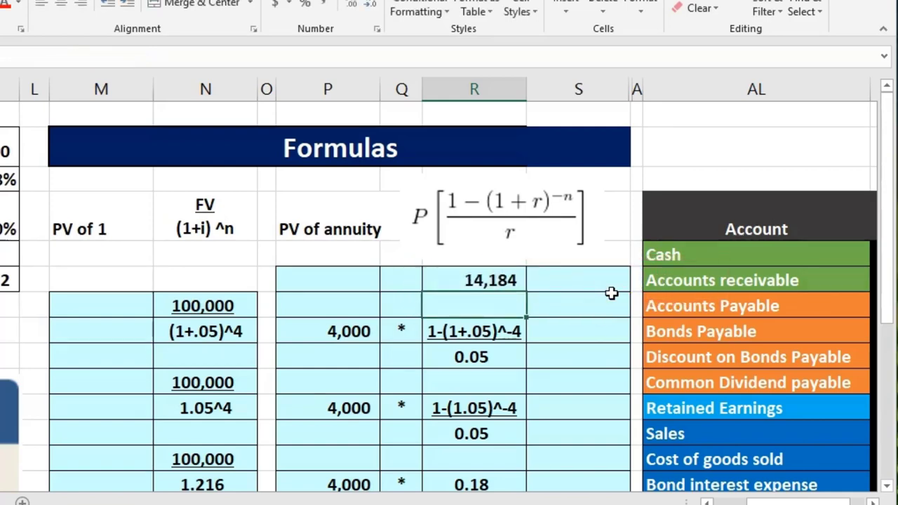
{"action": "scroll", "coordinate": [514, 282], "scroll_direction": "down", "scroll_amount": 3}
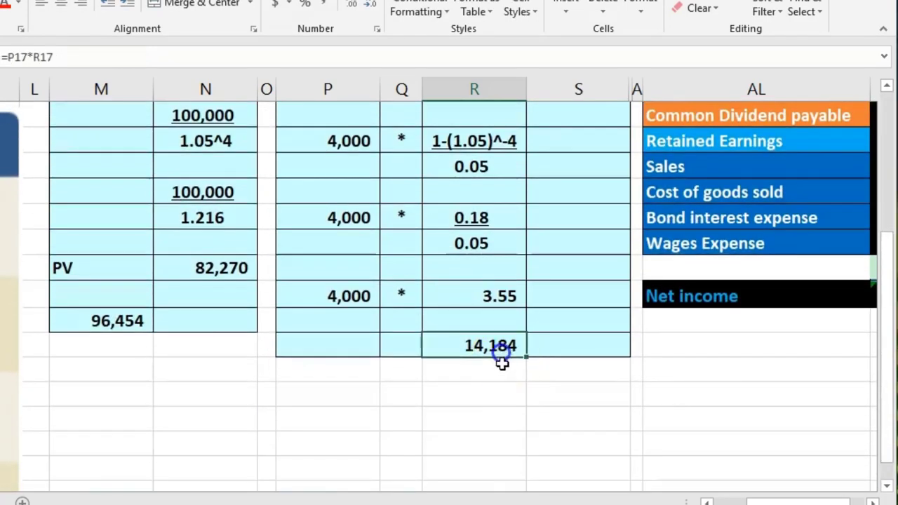
{"action": "scroll", "coordinate": [505, 408], "scroll_direction": "up", "scroll_amount": 3}
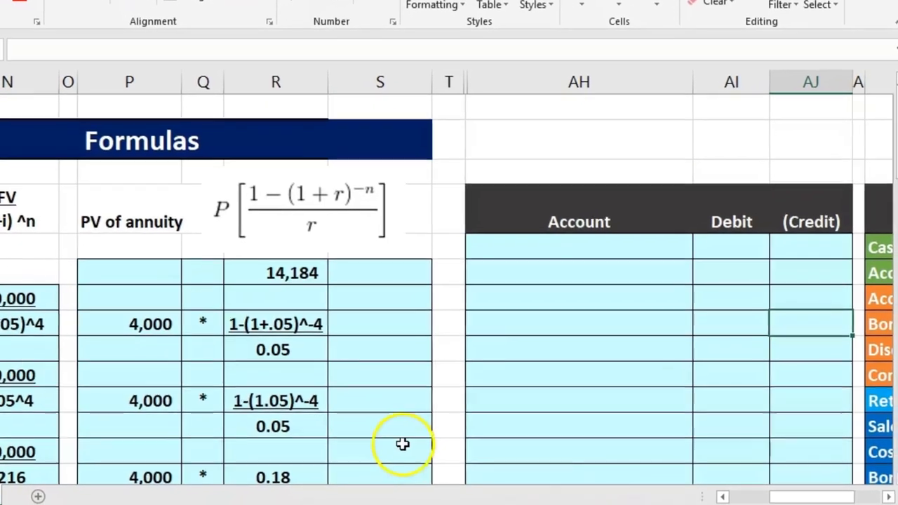
- Copy the Cash account name from the trial balance and paste it as values into the journal entry's first account row, AH5
{"action": "left_click", "coordinate": [386, 451]}
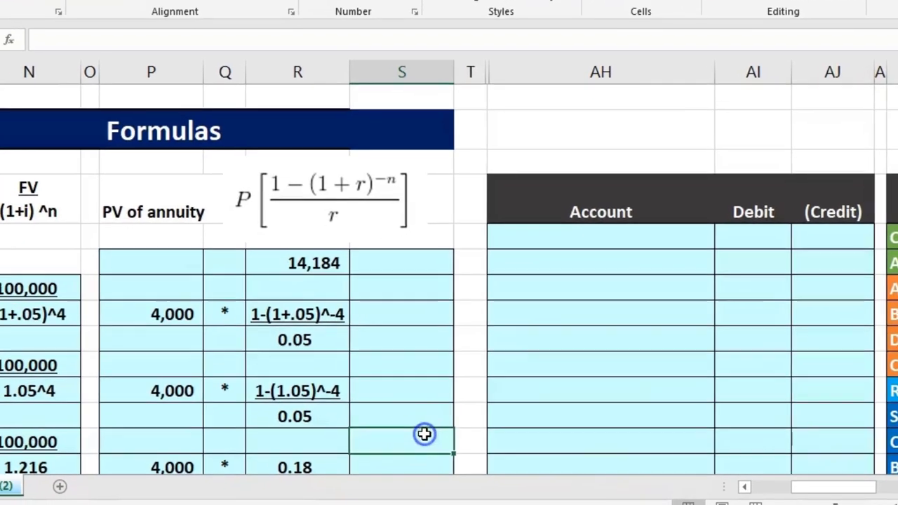
{"action": "left_click_drag", "start_coordinate": [801, 486], "coordinate": [842, 475]}
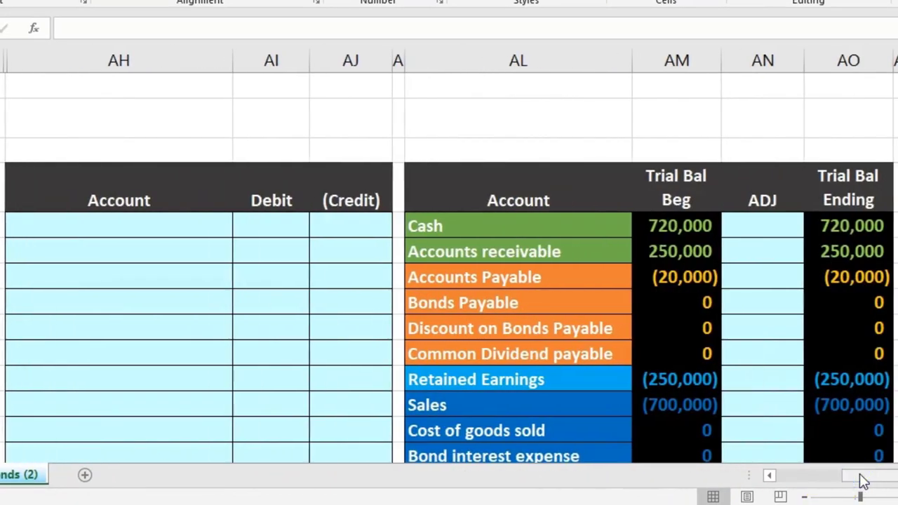
{"action": "left_click", "coordinate": [500, 225]}
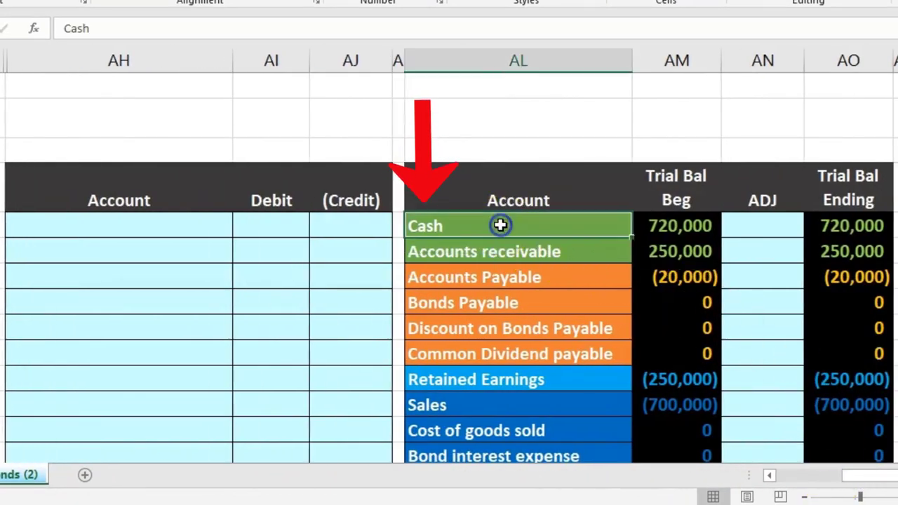
{"action": "right_click", "coordinate": [508, 232]}
{"action": "left_click", "coordinate": [519, 254]}
{"action": "right_click", "coordinate": [184, 224]}
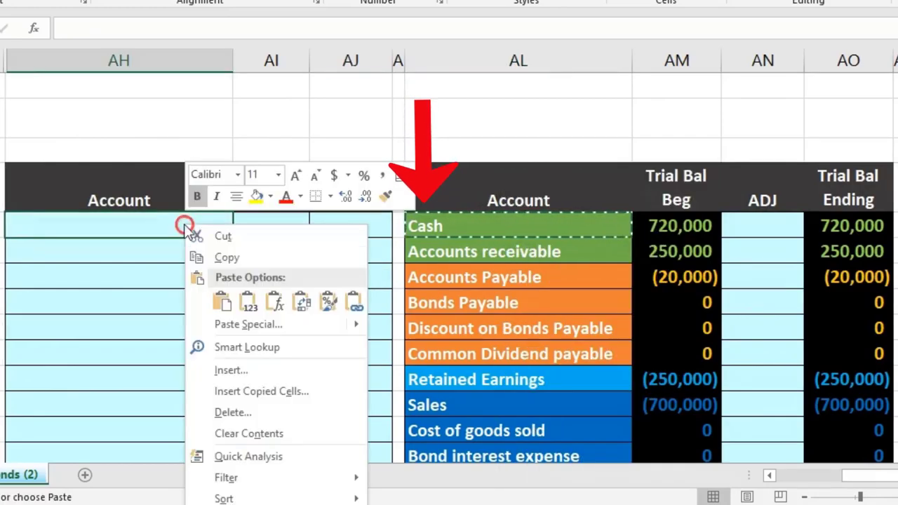
{"action": "left_click", "coordinate": [252, 300]}
- Link the Cash debit in AI5 to the bond's total present value with the formula =M18, and select M18
{"action": "left_click", "coordinate": [271, 226]}
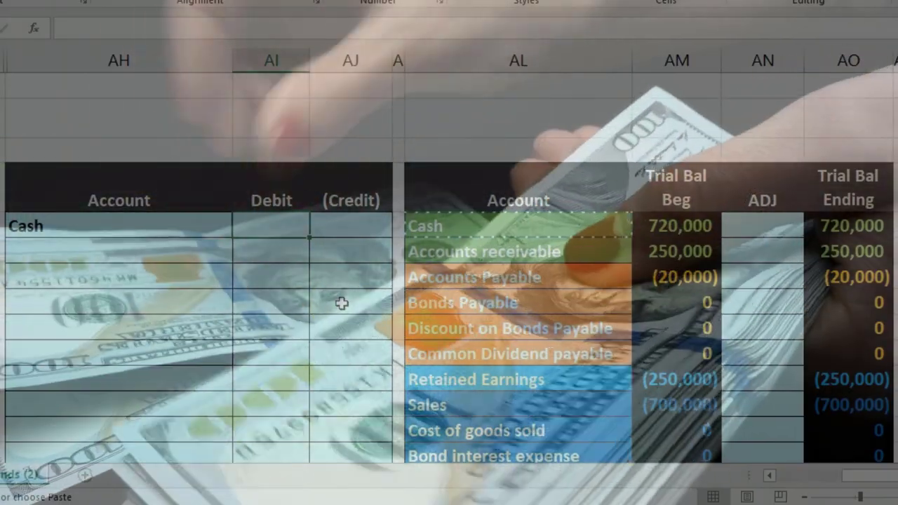
{"action": "type", "text": "="}
{"action": "key", "text": "Down"}
{"action": "key", "text": "Down"}
{"action": "key", "text": "Down"}
{"action": "key", "text": "Down"}
{"action": "key", "text": "Down"}
{"action": "key", "text": "Down"}
{"action": "key", "text": "Down"}
{"action": "key", "text": "Down"}
{"action": "key", "text": "Down"}
{"action": "key", "text": "Down"}
{"action": "key", "text": "Down"}
{"action": "key", "text": "Down"}
{"action": "key", "text": "Down"}
{"action": "key", "text": "Down"}
{"action": "key", "text": "Left"}
{"action": "key", "text": "Left"}
{"action": "key", "text": "Left"}
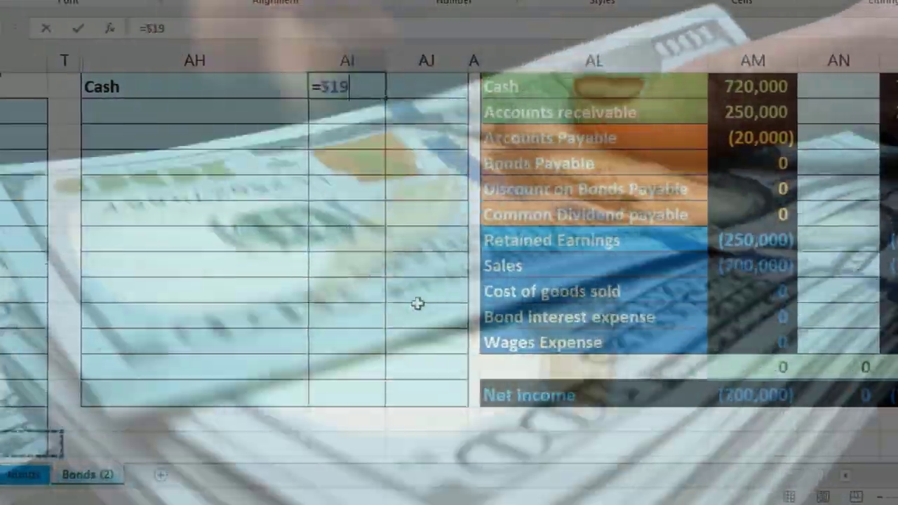
{"action": "key", "text": "Left"}
{"action": "key", "text": "Left"}
{"action": "key", "text": "Left"}
{"action": "key", "text": "Left"}
{"action": "key", "text": "Left"}
{"action": "key", "text": "Left"}
{"action": "key", "text": "Left"}
{"action": "key", "text": "Left"}
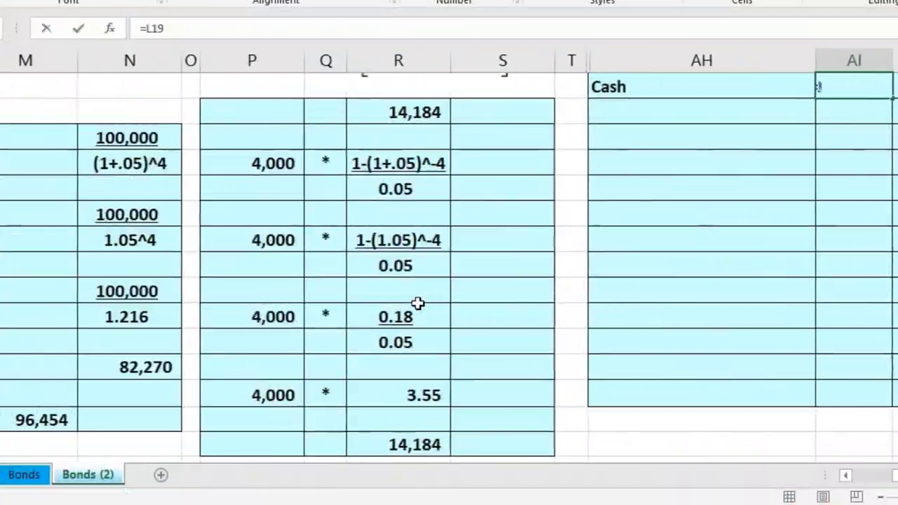
{"action": "key", "text": "Right"}
{"action": "key", "text": "Right"}
{"action": "key", "text": "Up"}
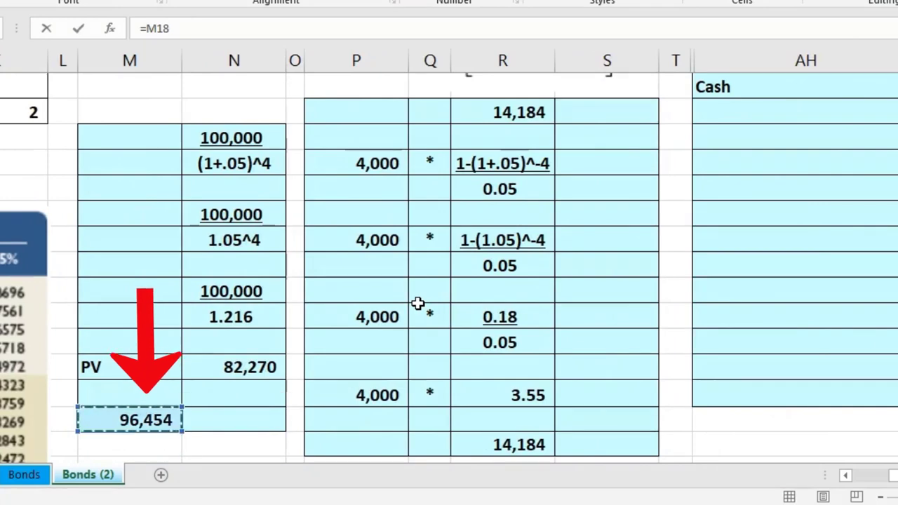
{"action": "key", "text": "Return"}
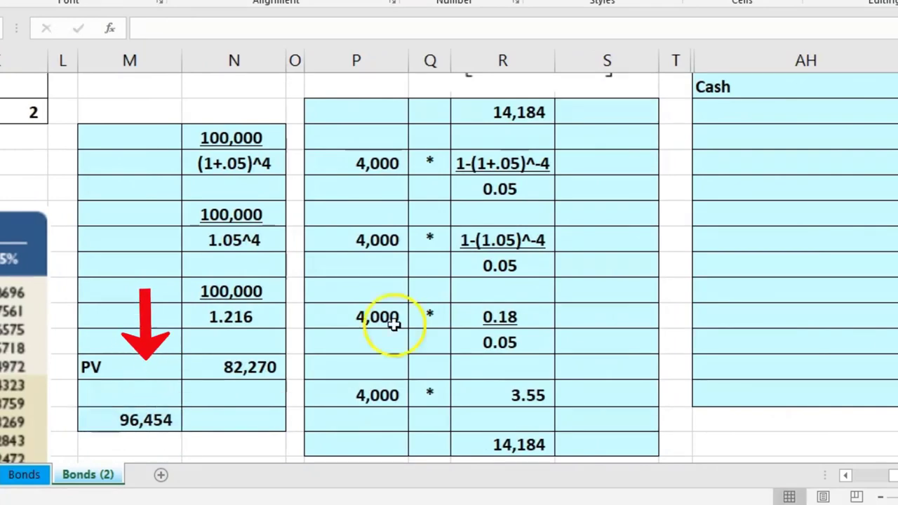
{"action": "left_click", "coordinate": [129, 414]}
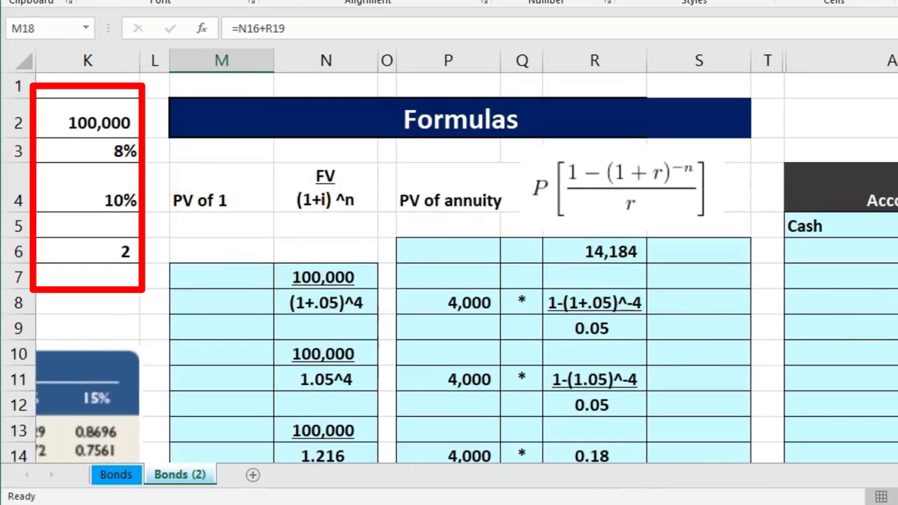
- Copy the Bonds Payable account name from the trial balance and paste it as values into the journal entry's second account row, AH6
{"action": "left_click", "coordinate": [842, 226]}
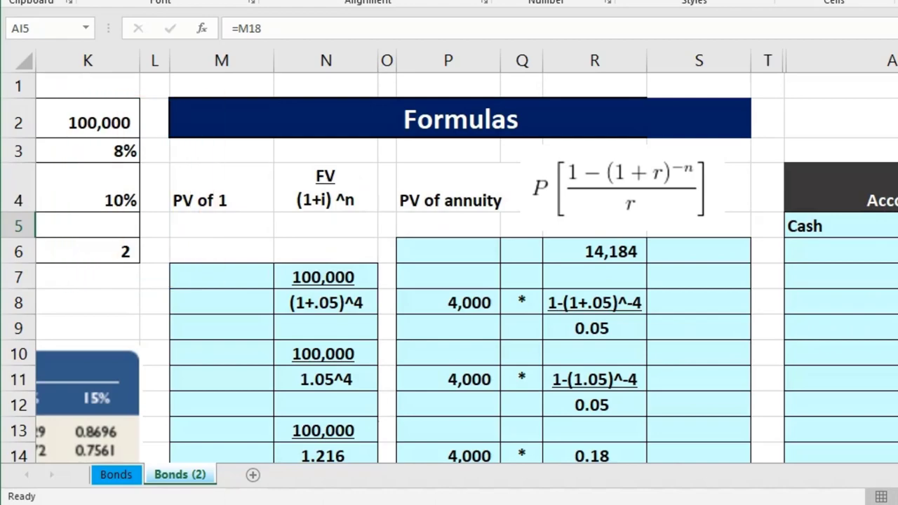
{"action": "key", "text": "Right"}
{"action": "key", "text": "Right"}
{"action": "key", "text": "Right"}
{"action": "key", "text": "Right"}
{"action": "key", "text": "Right"}
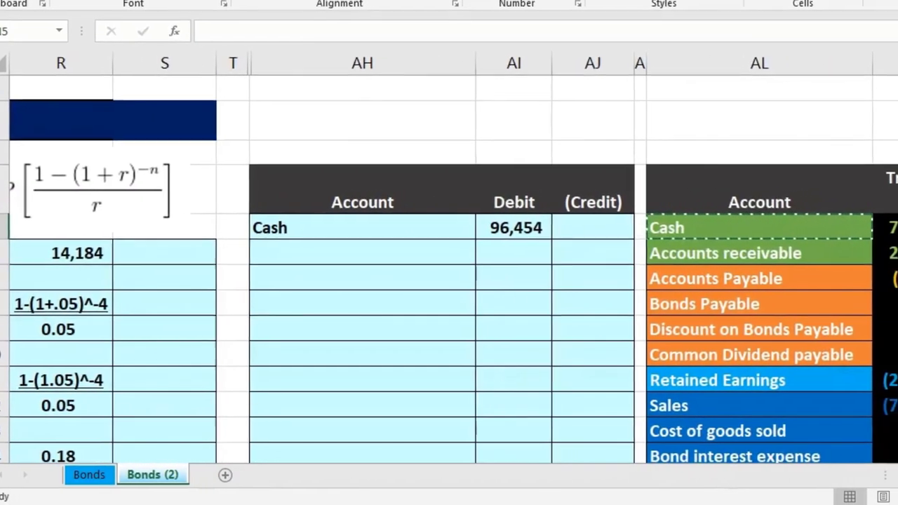
{"action": "key", "text": "Right"}
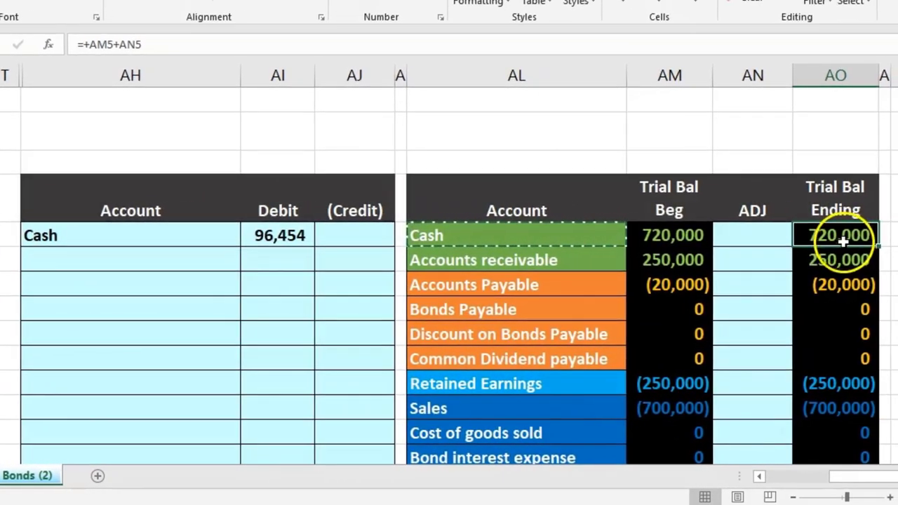
{"action": "left_click", "coordinate": [526, 307]}
{"action": "right_click", "coordinate": [527, 309]}
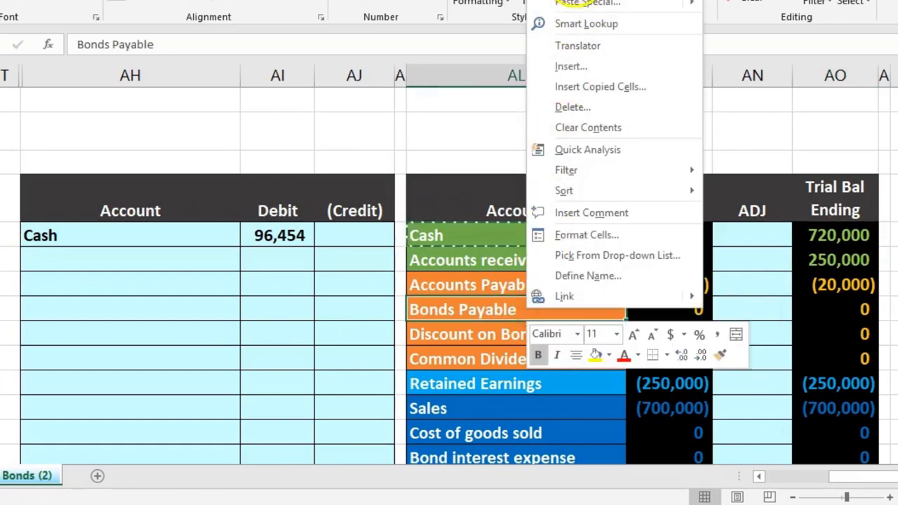
{"action": "key", "text": "ctrl+c"}
{"action": "left_click", "coordinate": [165, 257]}
{"action": "right_click", "coordinate": [163, 258]}
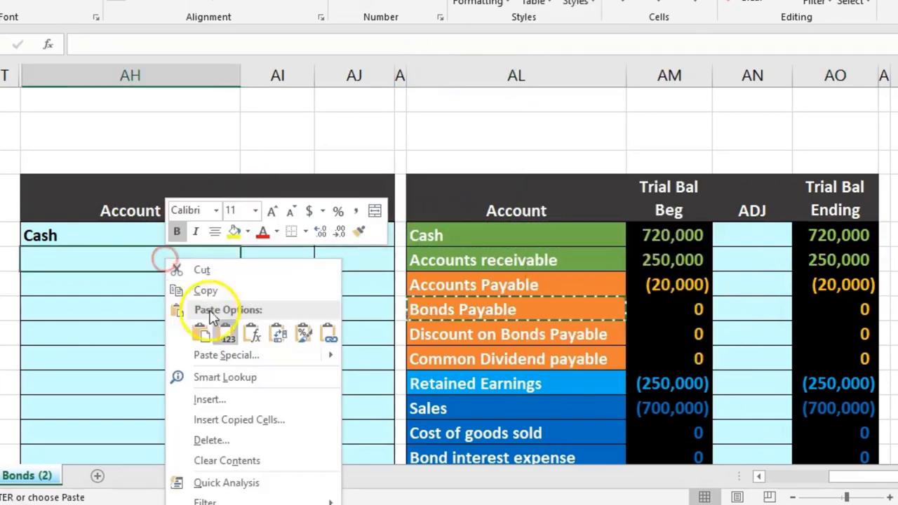
{"action": "left_click", "coordinate": [221, 329]}
- Enter a credit of -100000 for Bonds Payable in AJ6
{"action": "left_click", "coordinate": [360, 263]}
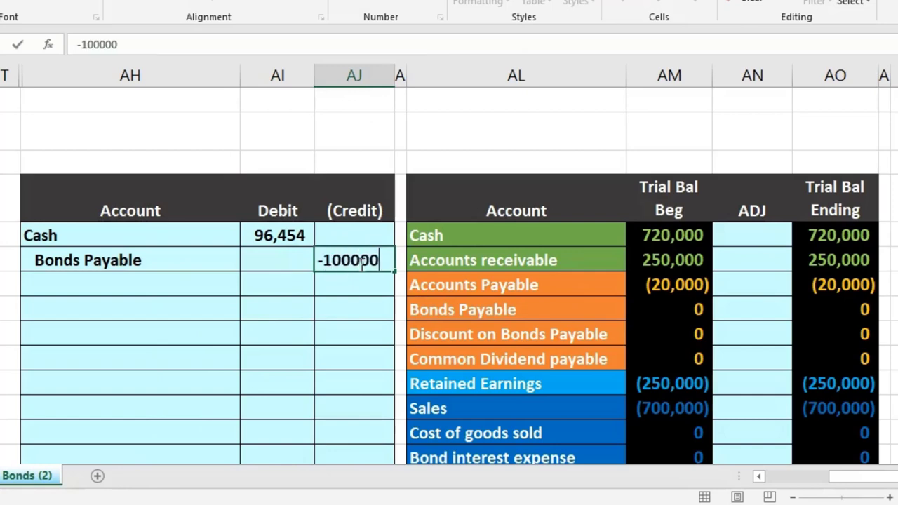
{"action": "type", "text": "-100000"}
{"action": "key", "text": "Return"}
- Calculate the balancing debit in AI7 with the formula =-SUM(AI5:AJ6) and check the total of the debits in AI5:AI7
{"action": "key", "text": "Left"}
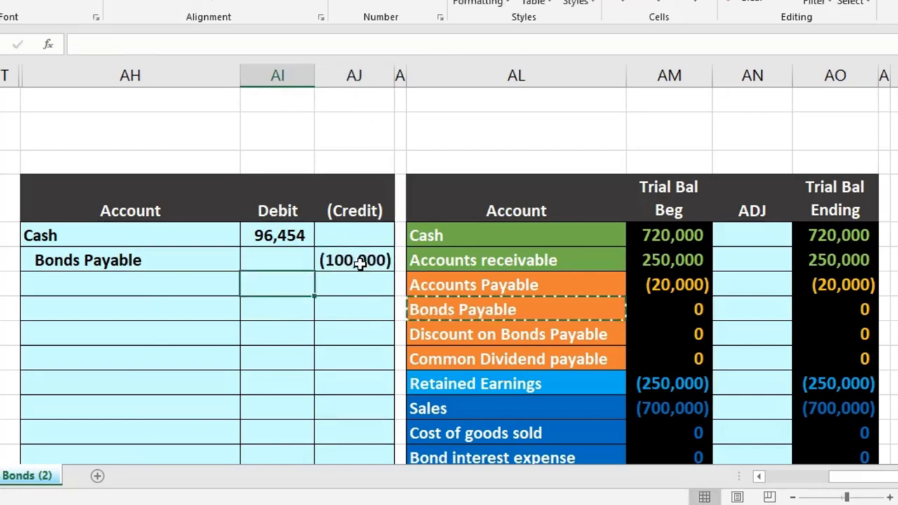
{"action": "type", "text": "-sum(AI6:AJ6"}
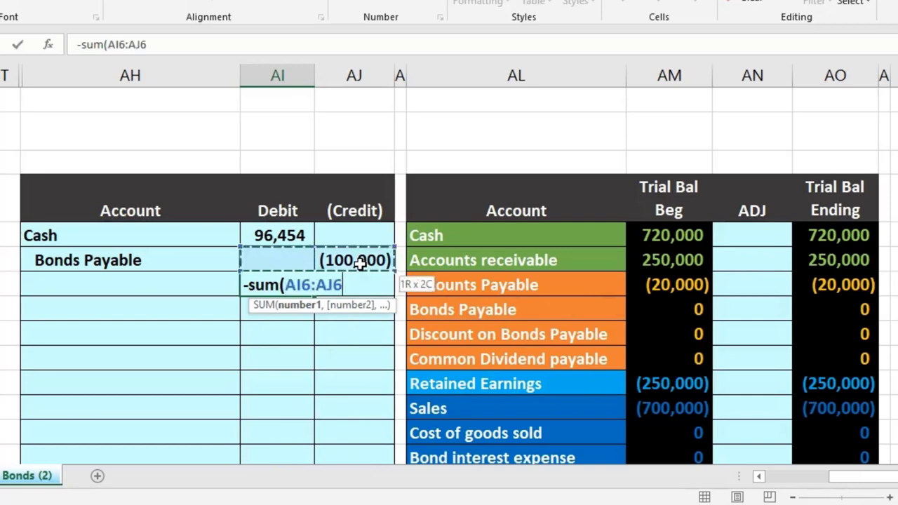
{"action": "key", "text": "shift+Up"}
{"action": "key", "text": "Return"}
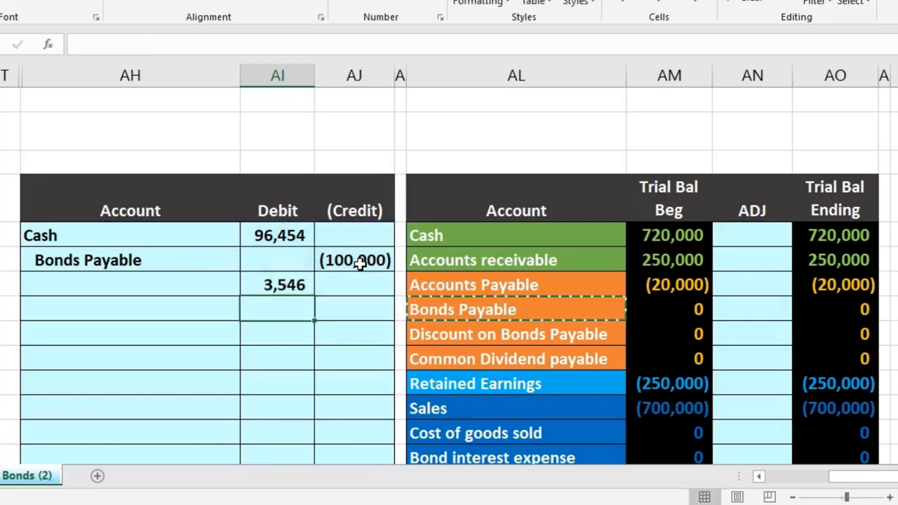
{"action": "left_click_drag", "start_coordinate": [278, 260], "coordinate": [275, 277]}
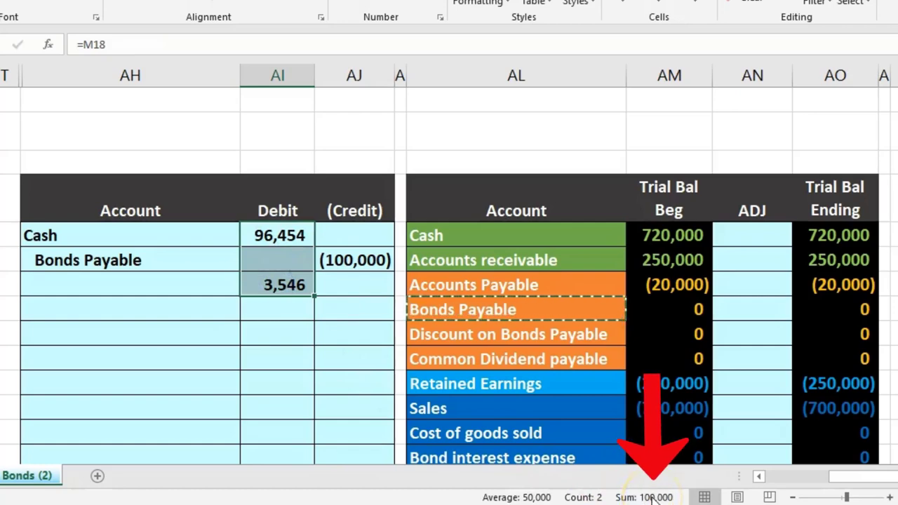
- Copy the Discount on Bonds Payable account name from the trial balance, paste it as values into AH7, and select its debit in AI7
{"action": "left_click", "coordinate": [515, 334]}
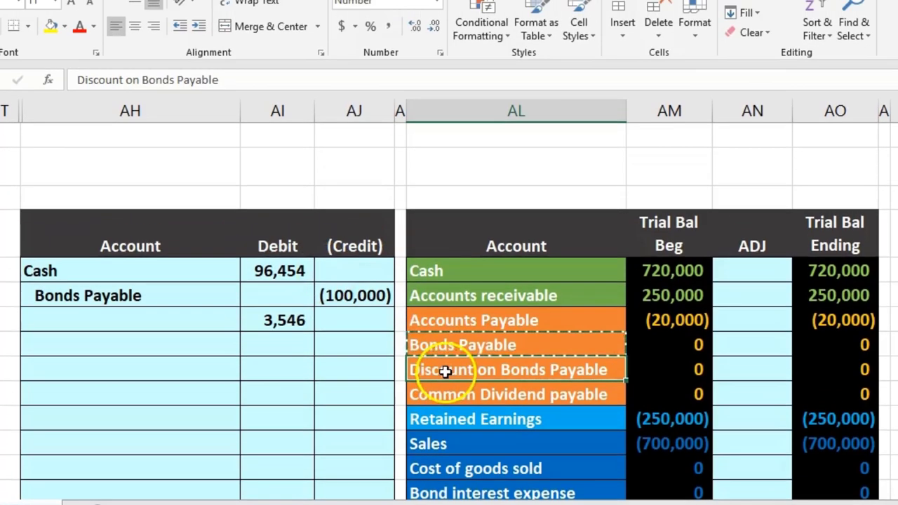
{"action": "right_click", "coordinate": [442, 335]}
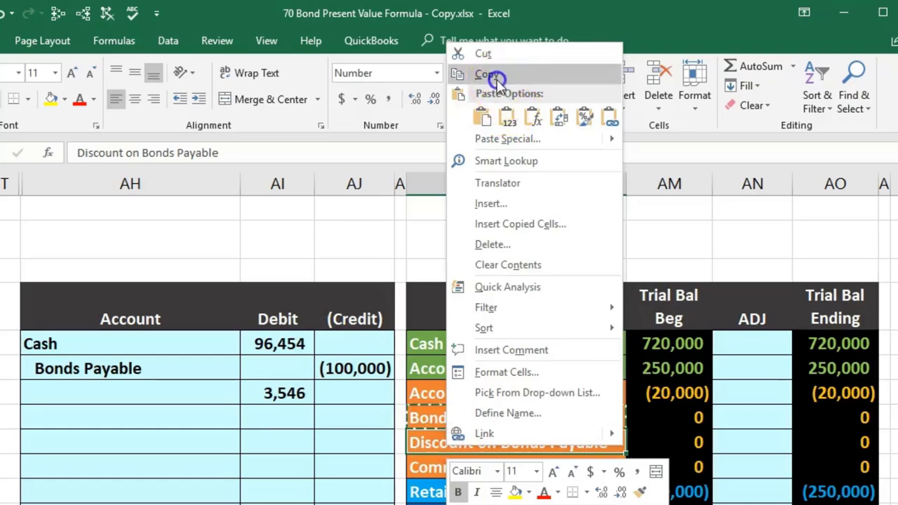
{"action": "left_click", "coordinate": [467, 75]}
{"action": "left_click", "coordinate": [175, 394]}
{"action": "right_click", "coordinate": [175, 394]}
{"action": "left_click", "coordinate": [232, 469]}
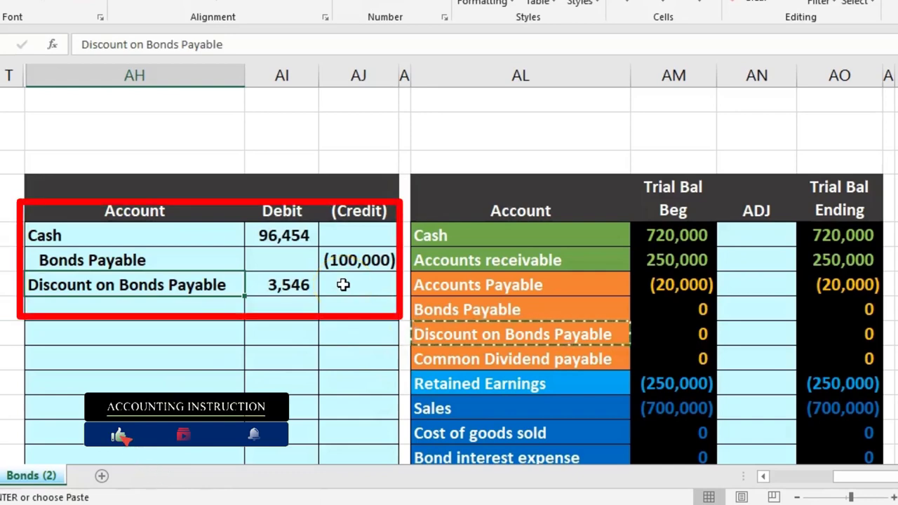
{"action": "left_click", "coordinate": [315, 284]}
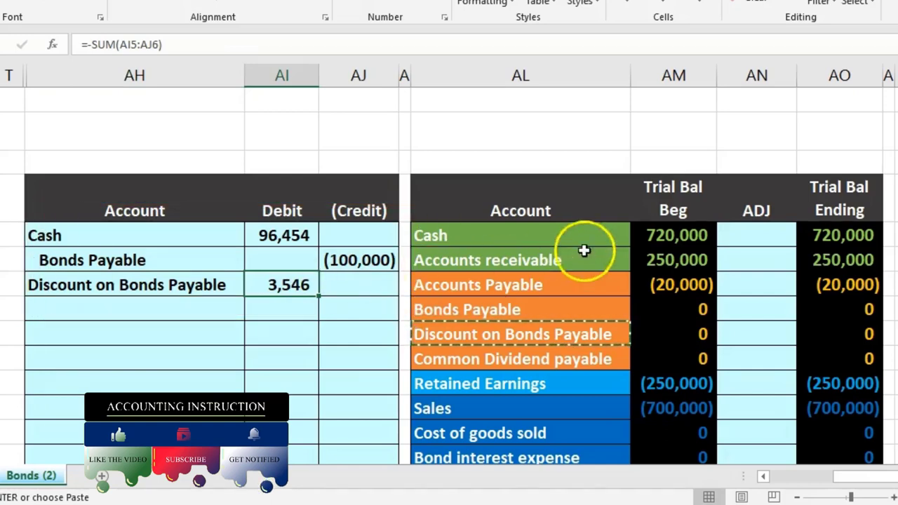
- Post the Cash debit to the trial balance by linking the Cash adjustment in AN5 to AI5
{"action": "left_click", "coordinate": [739, 236]}
{"action": "type", "text": "="}
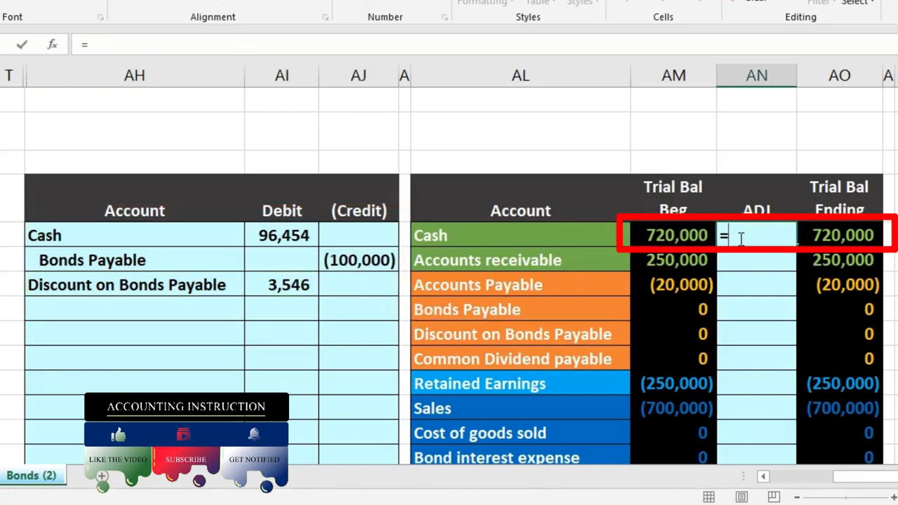
{"action": "left_click", "coordinate": [281, 239]}
{"action": "key", "text": "Return"}
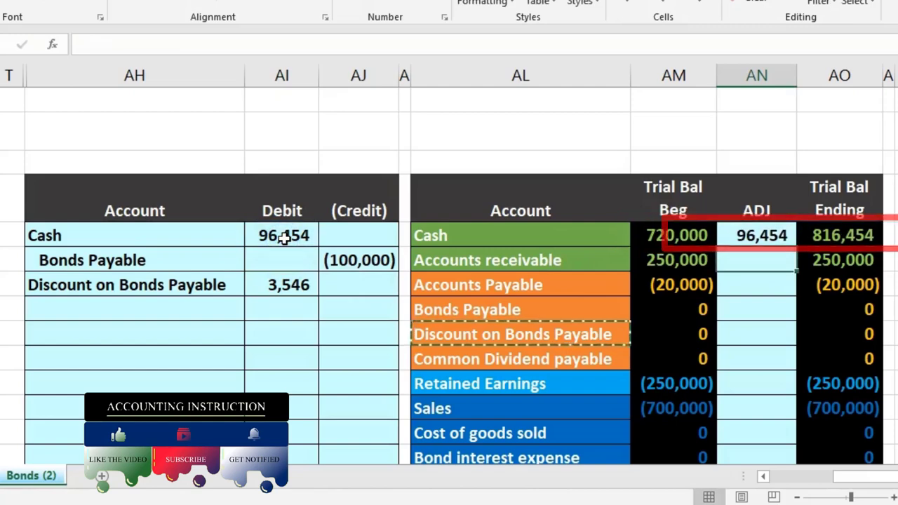
- Post Bonds Payable and its discount to the trial balance adjustments, linking AN8 to the credit in AJ6 and AN9 to the debit in AI7
{"action": "key", "text": "Down"}
{"action": "type", "text": "="}
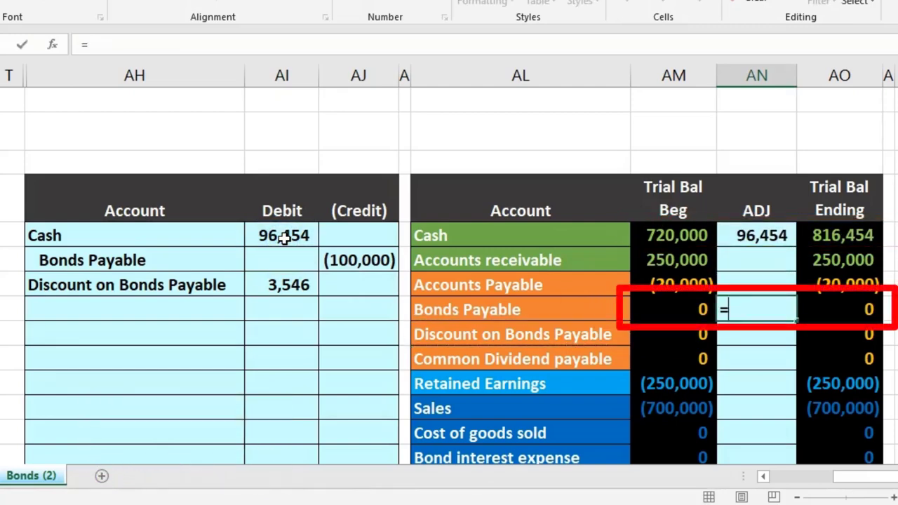
{"action": "left_click", "coordinate": [349, 253]}
{"action": "key", "text": "Return"}
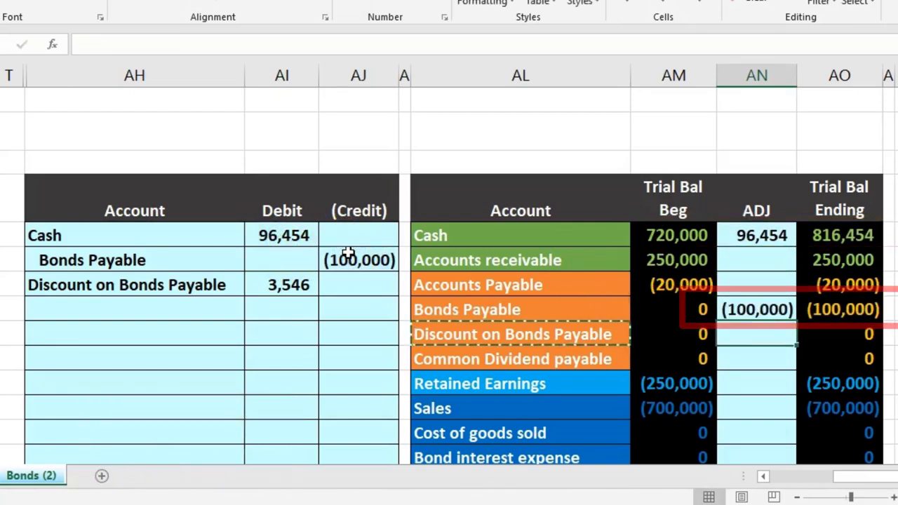
{"action": "type", "text": "="}
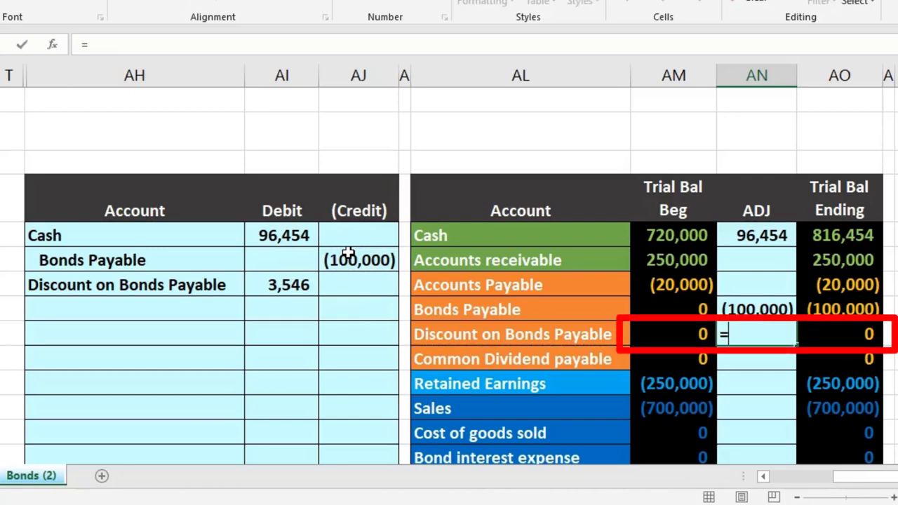
{"action": "left_click", "coordinate": [297, 284]}
{"action": "key", "text": "Return"}
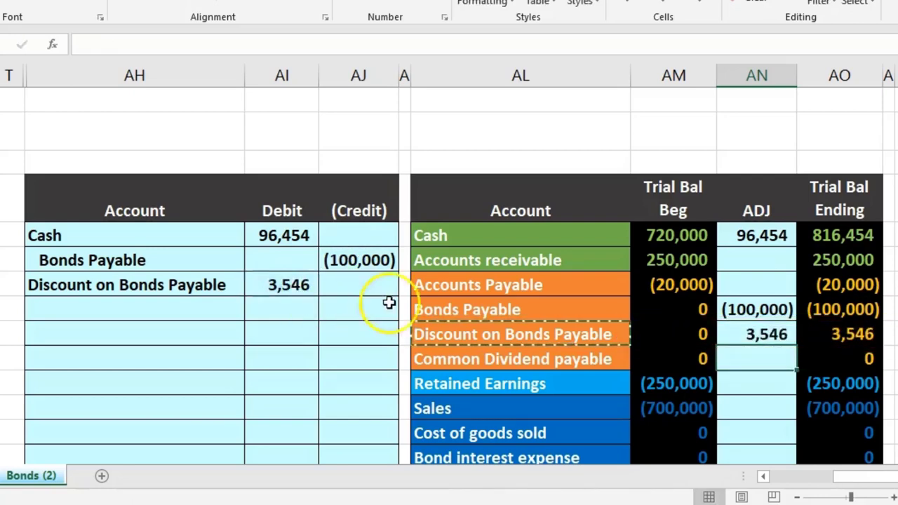
- Review the ending balances of Bonds Payable and its discount, and compare the cash debit with the bond credit and the bond terms
{"action": "left_click_drag", "start_coordinate": [845, 313], "coordinate": [845, 326]}
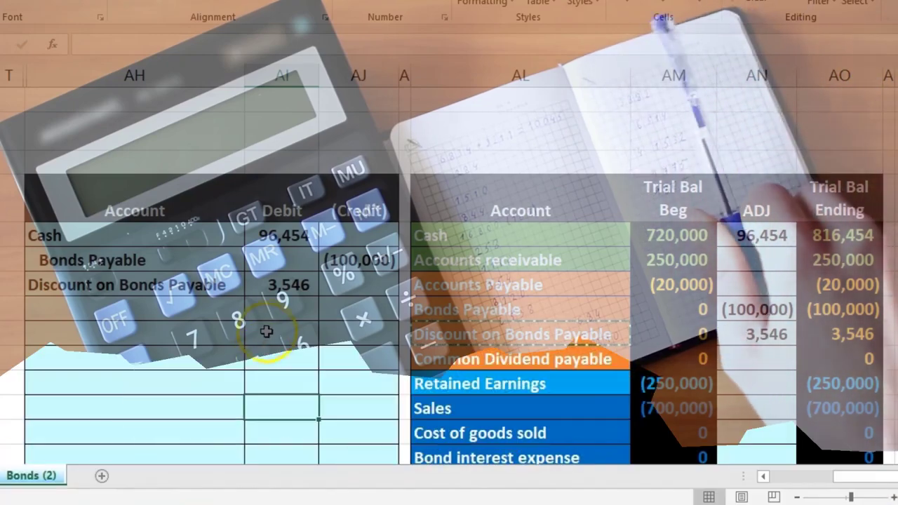
{"action": "left_click", "coordinate": [266, 318]}
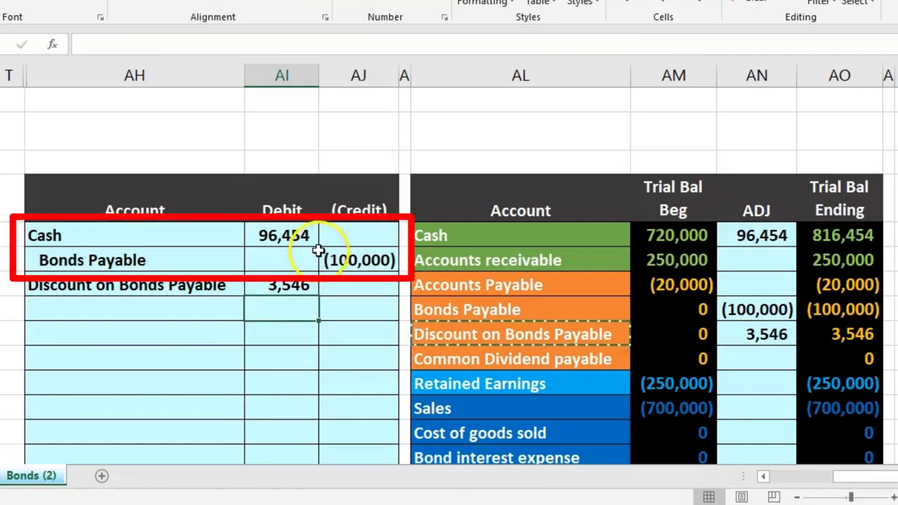
{"action": "left_click_drag", "start_coordinate": [308, 239], "coordinate": [327, 256]}
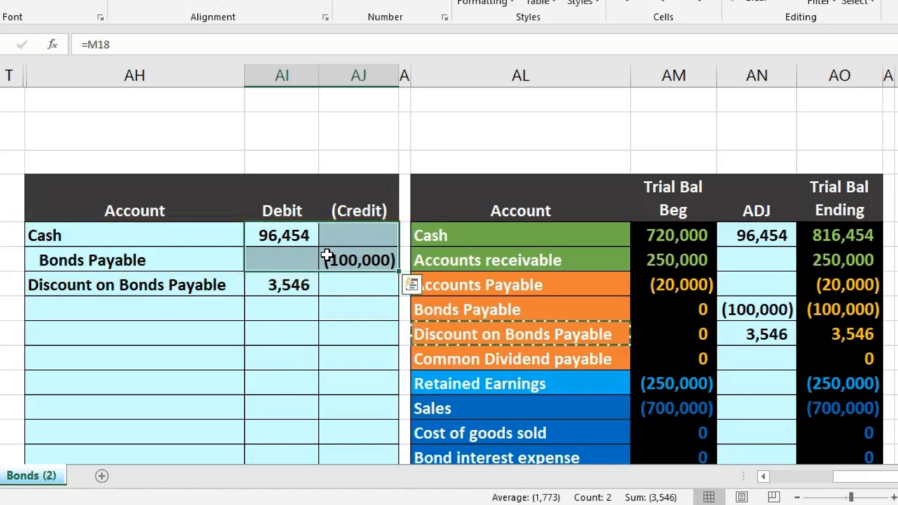
{"action": "left_click", "coordinate": [308, 333]}
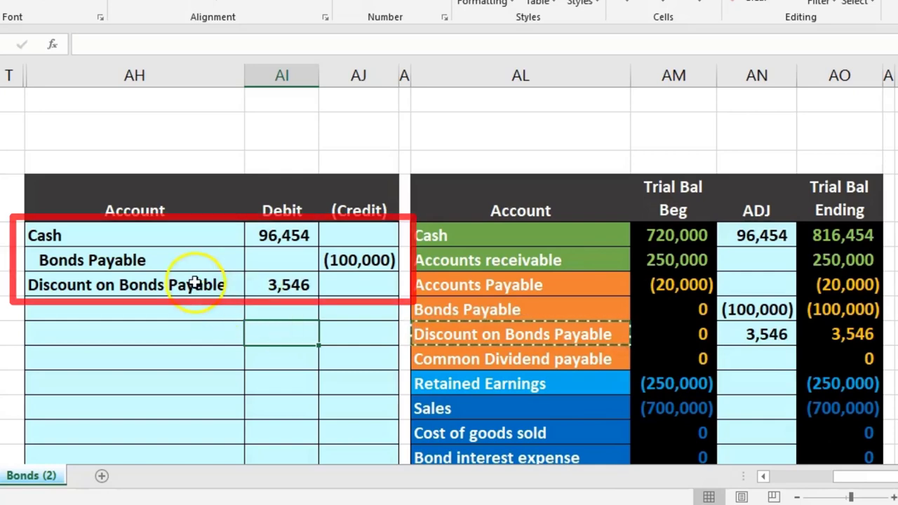
{"action": "left_click_drag", "start_coordinate": [164, 234], "coordinate": [344, 284]}
{"action": "left_click", "coordinate": [292, 236]}
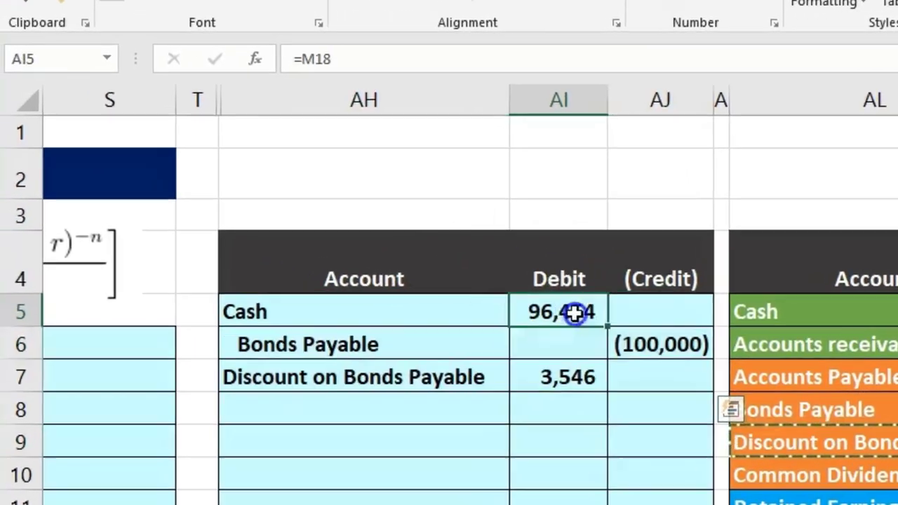
{"action": "left_click_drag", "start_coordinate": [574, 313], "coordinate": [634, 344]}
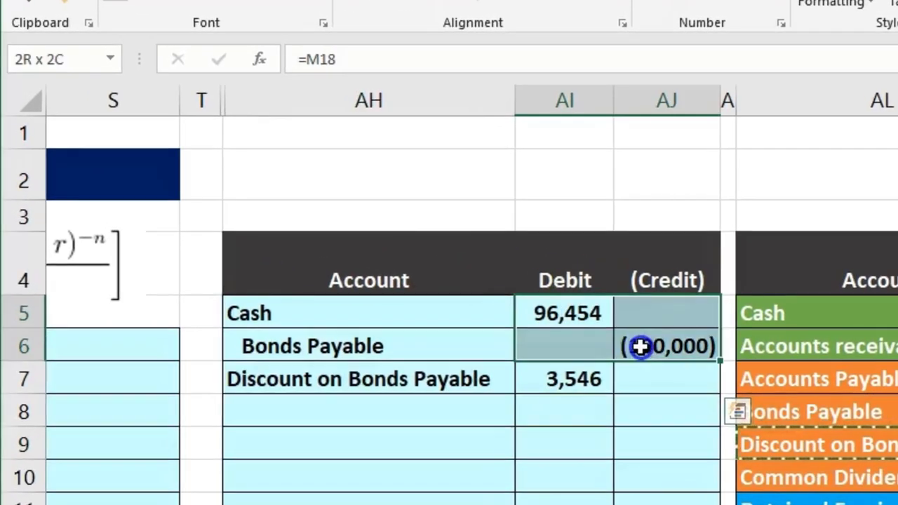
{"action": "scroll", "coordinate": [449, 295], "scroll_direction": "left", "scroll_amount": 10}
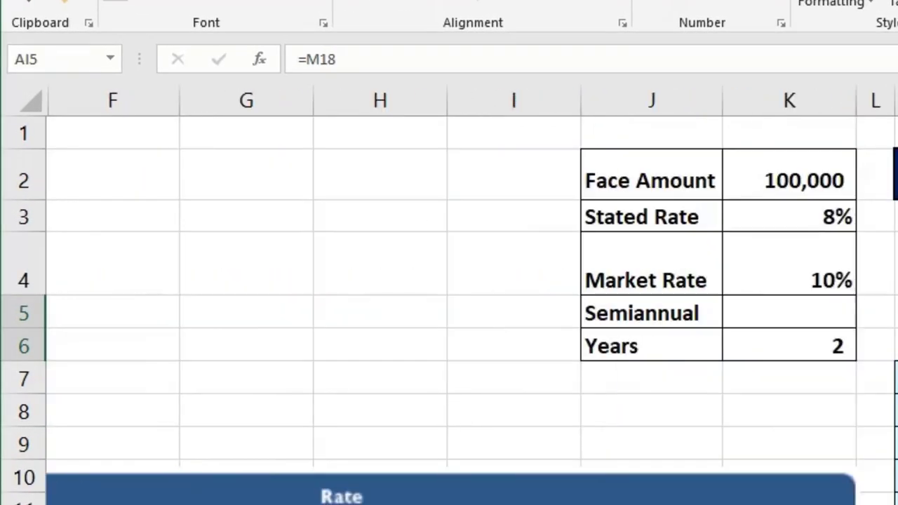